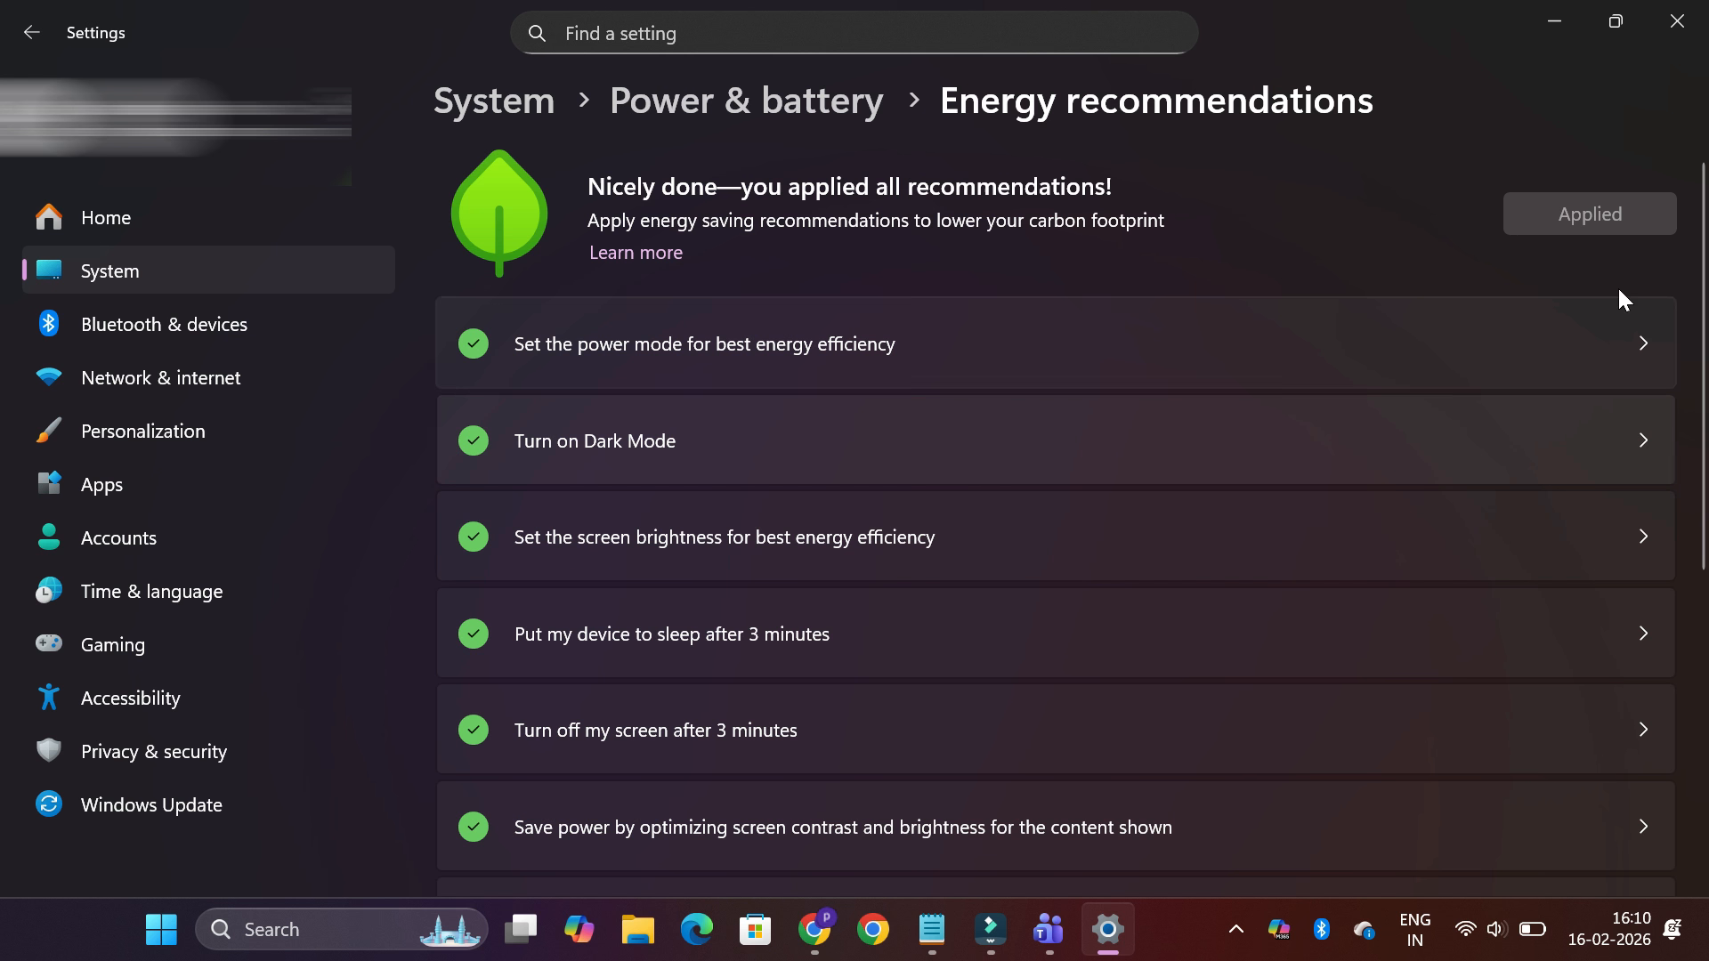
Set the plugged-in power mode to Best Performance, keeping Best Power Efficiency for battery use
click(31, 32)
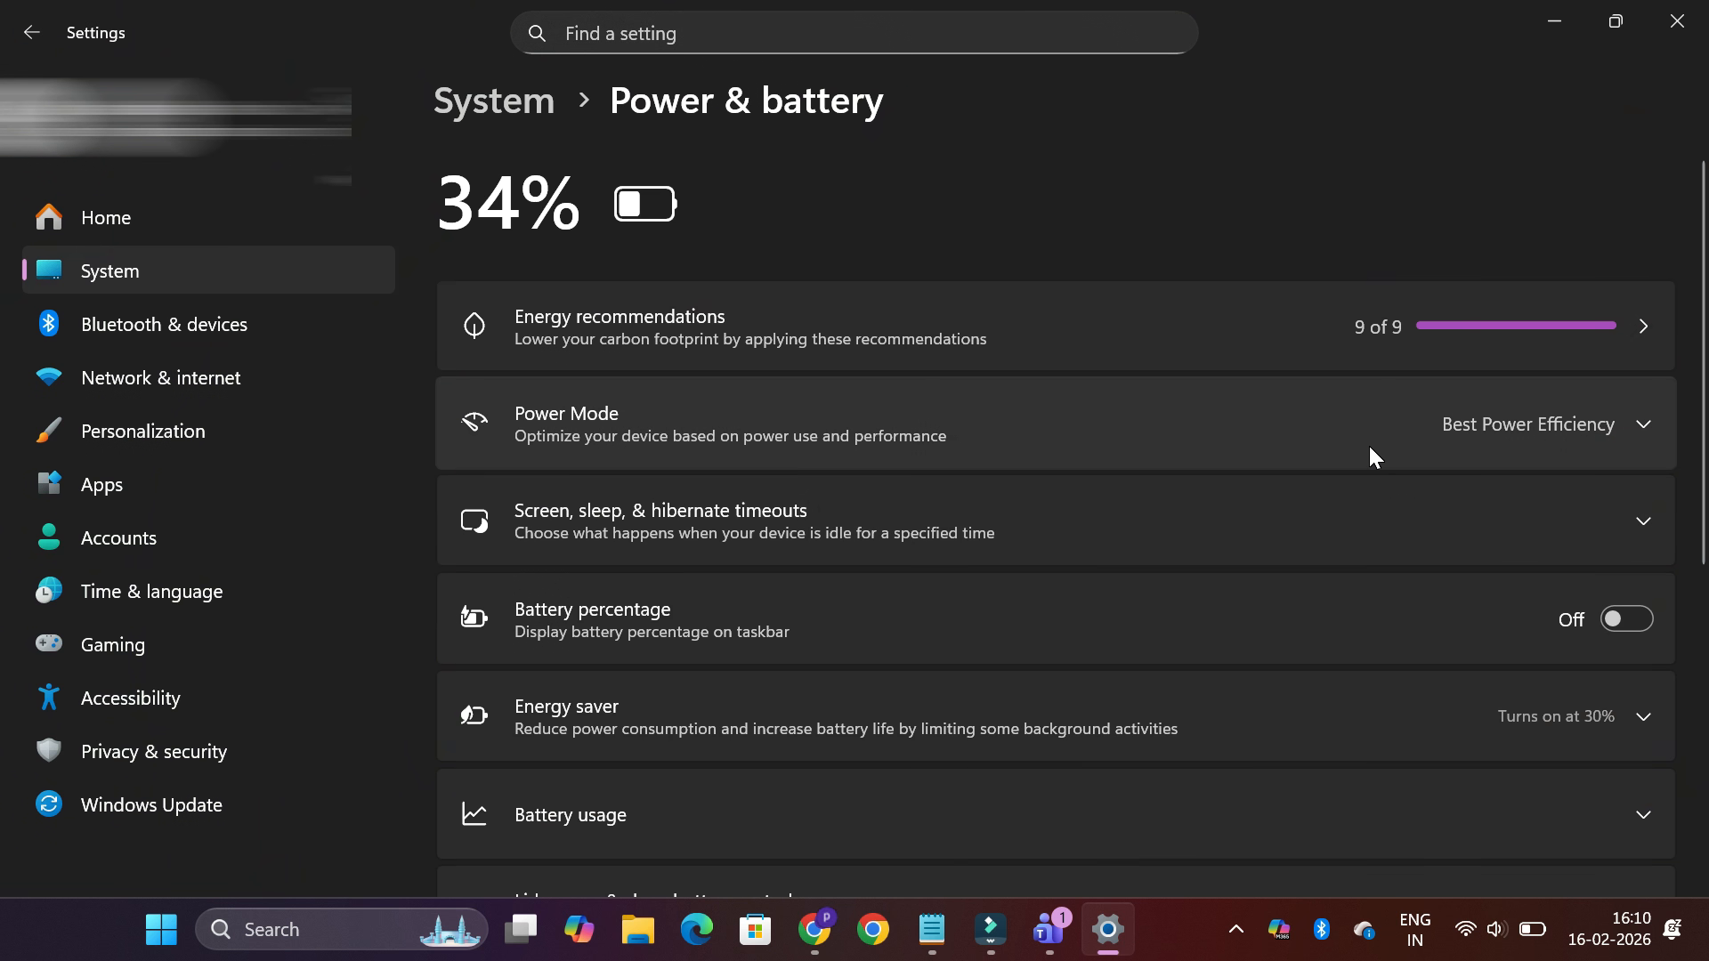
click(1396, 427)
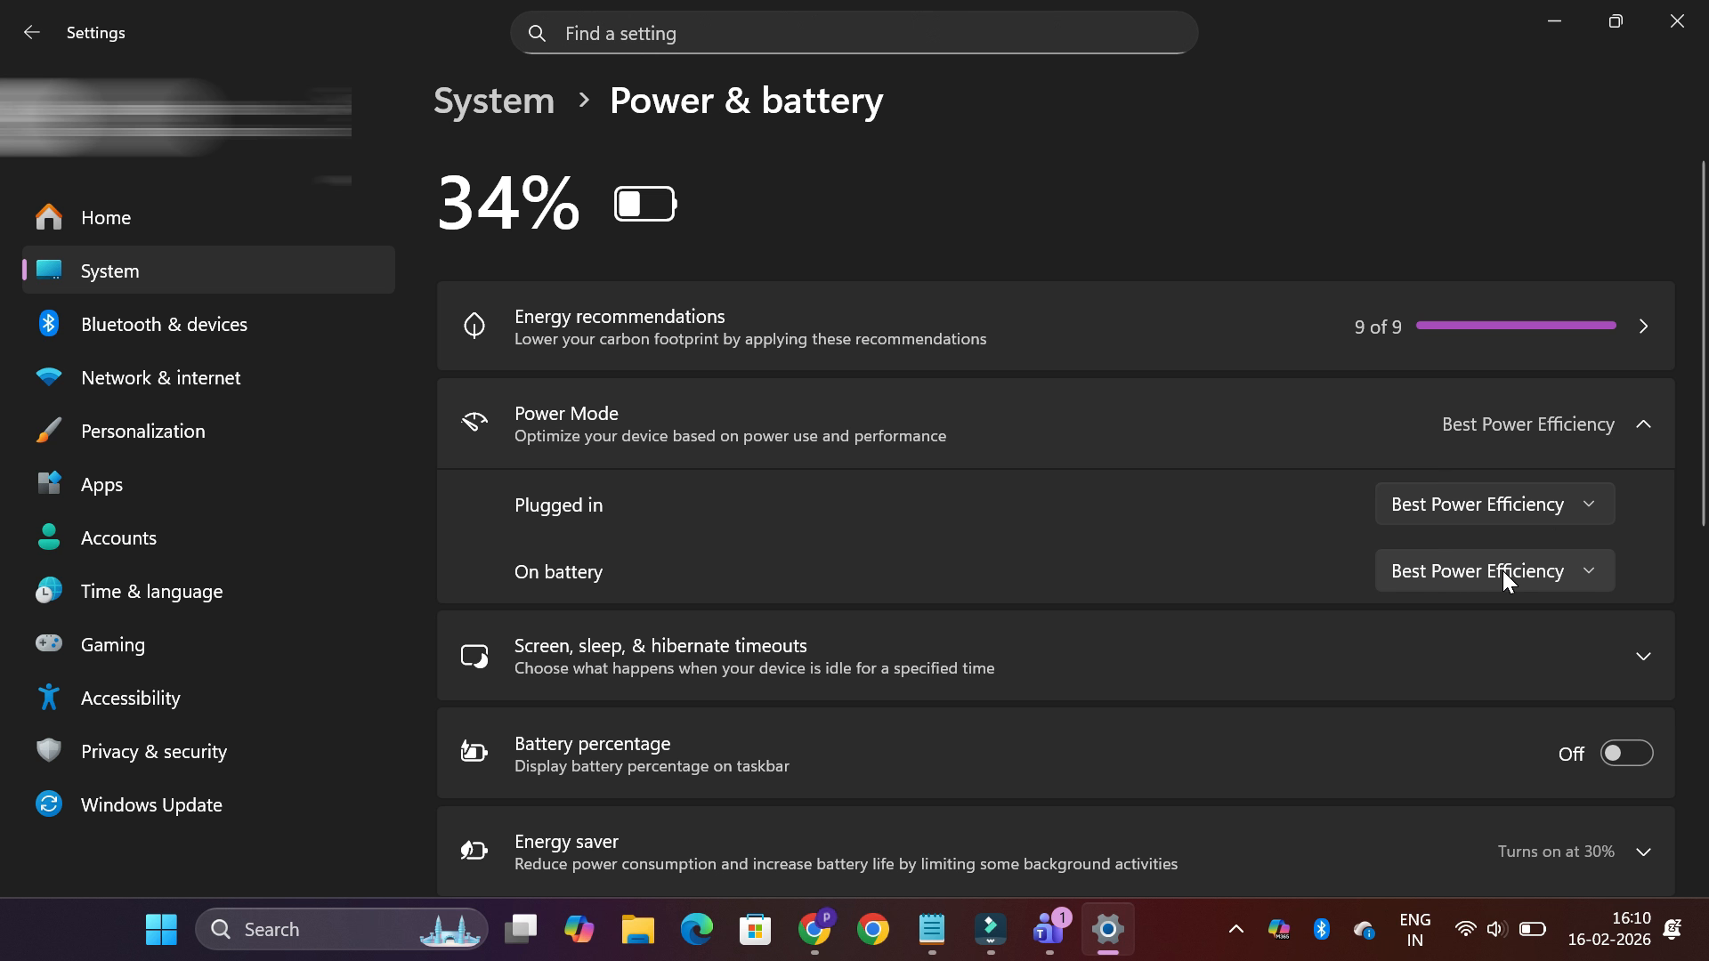
click(1585, 504)
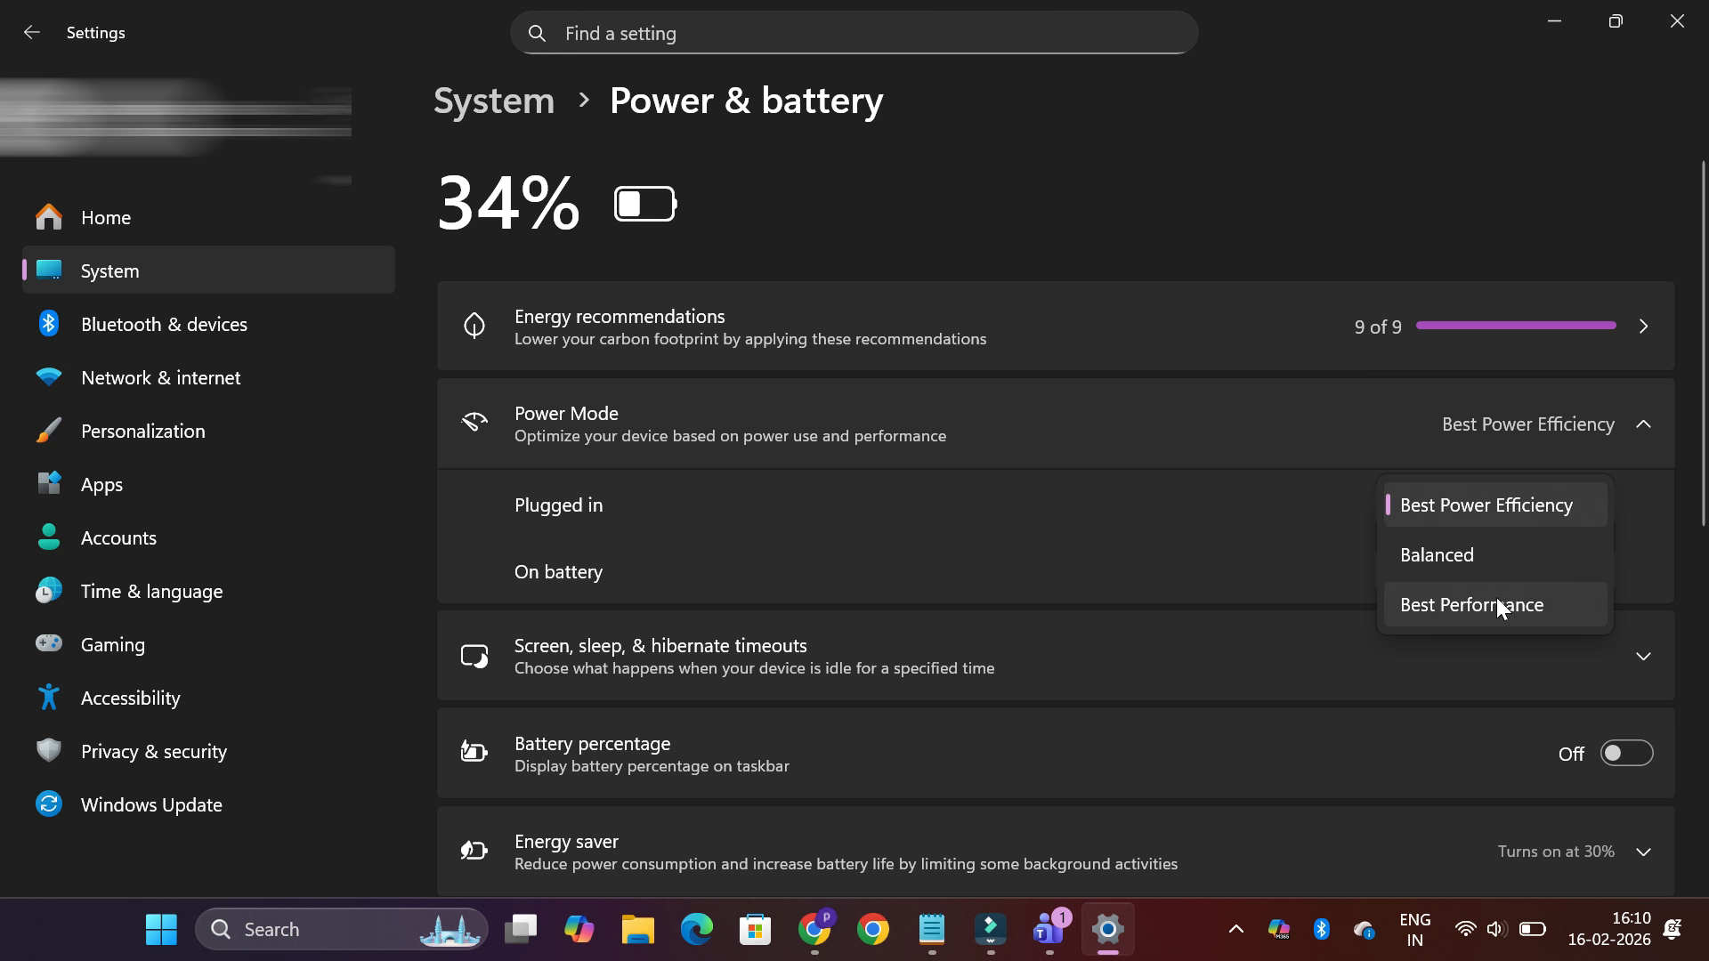
click(1490, 600)
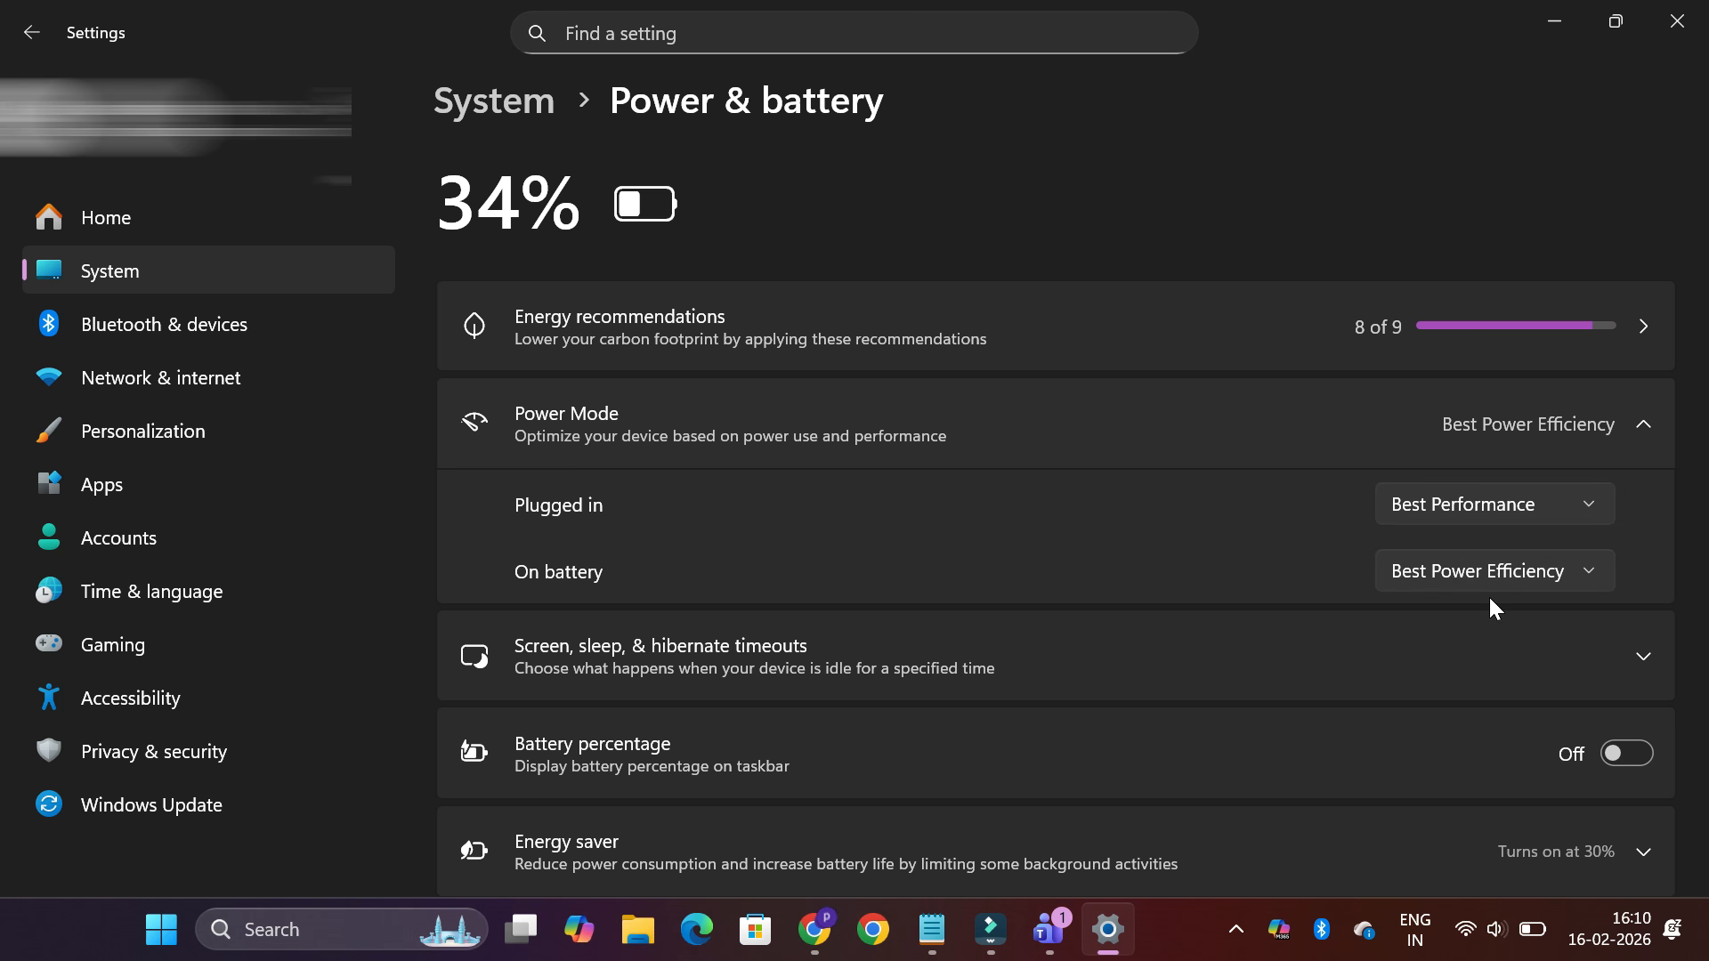
click(1583, 574)
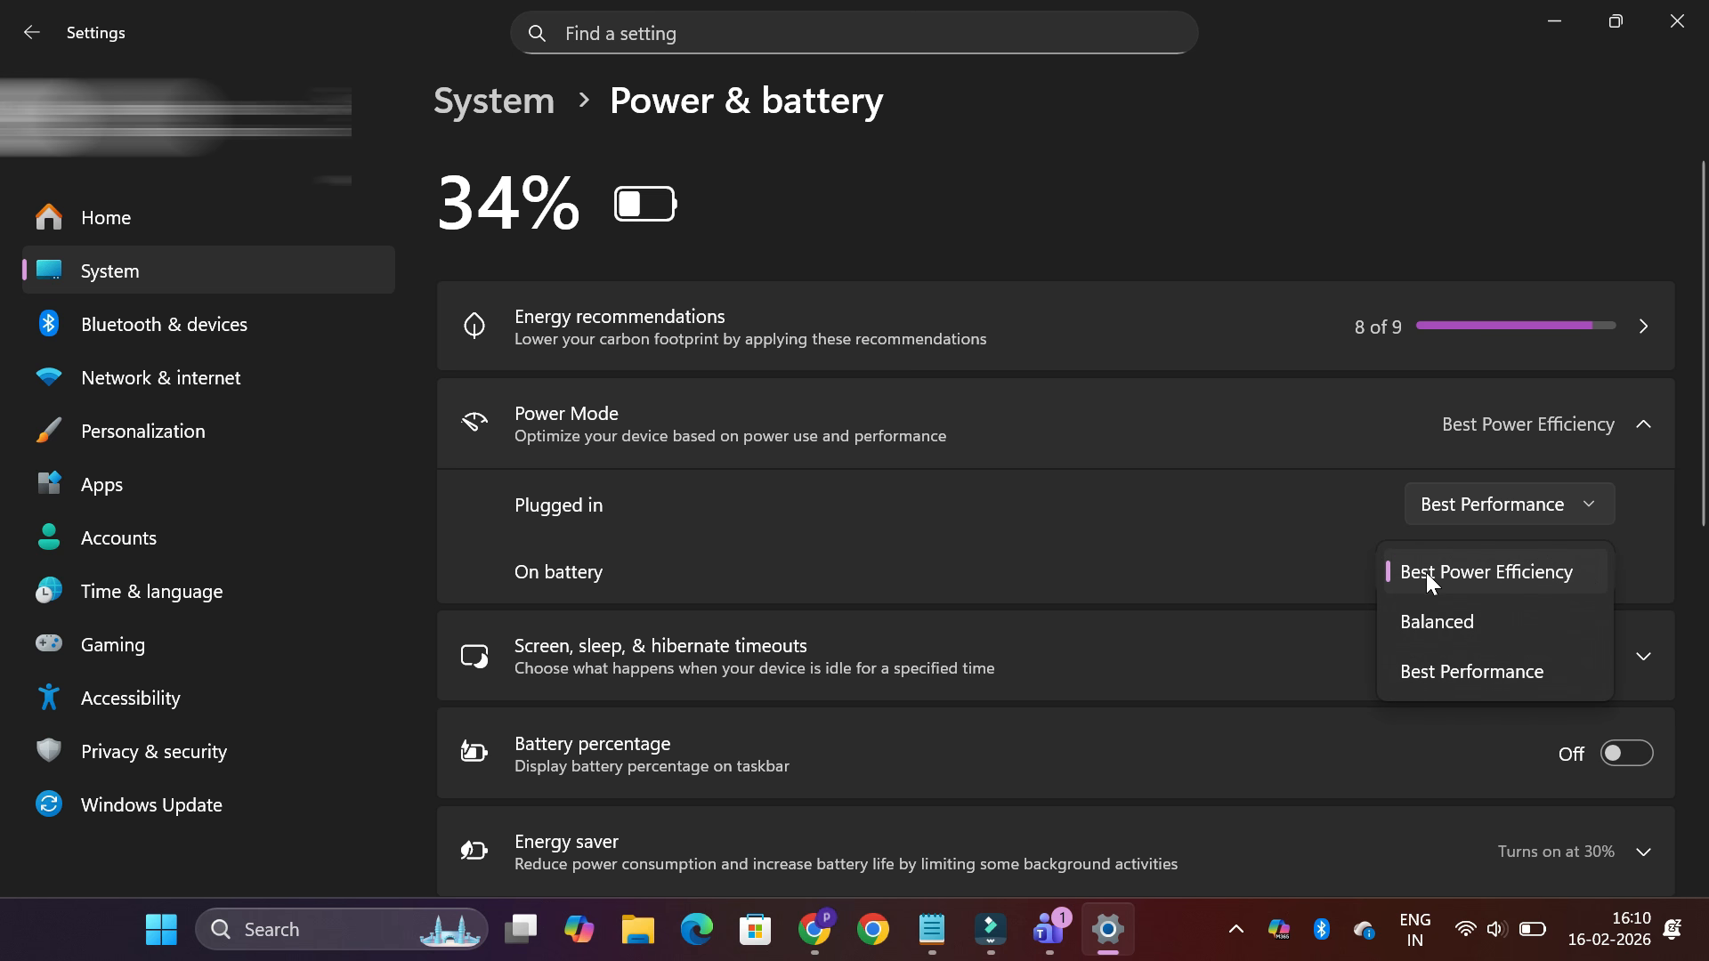
click(1262, 579)
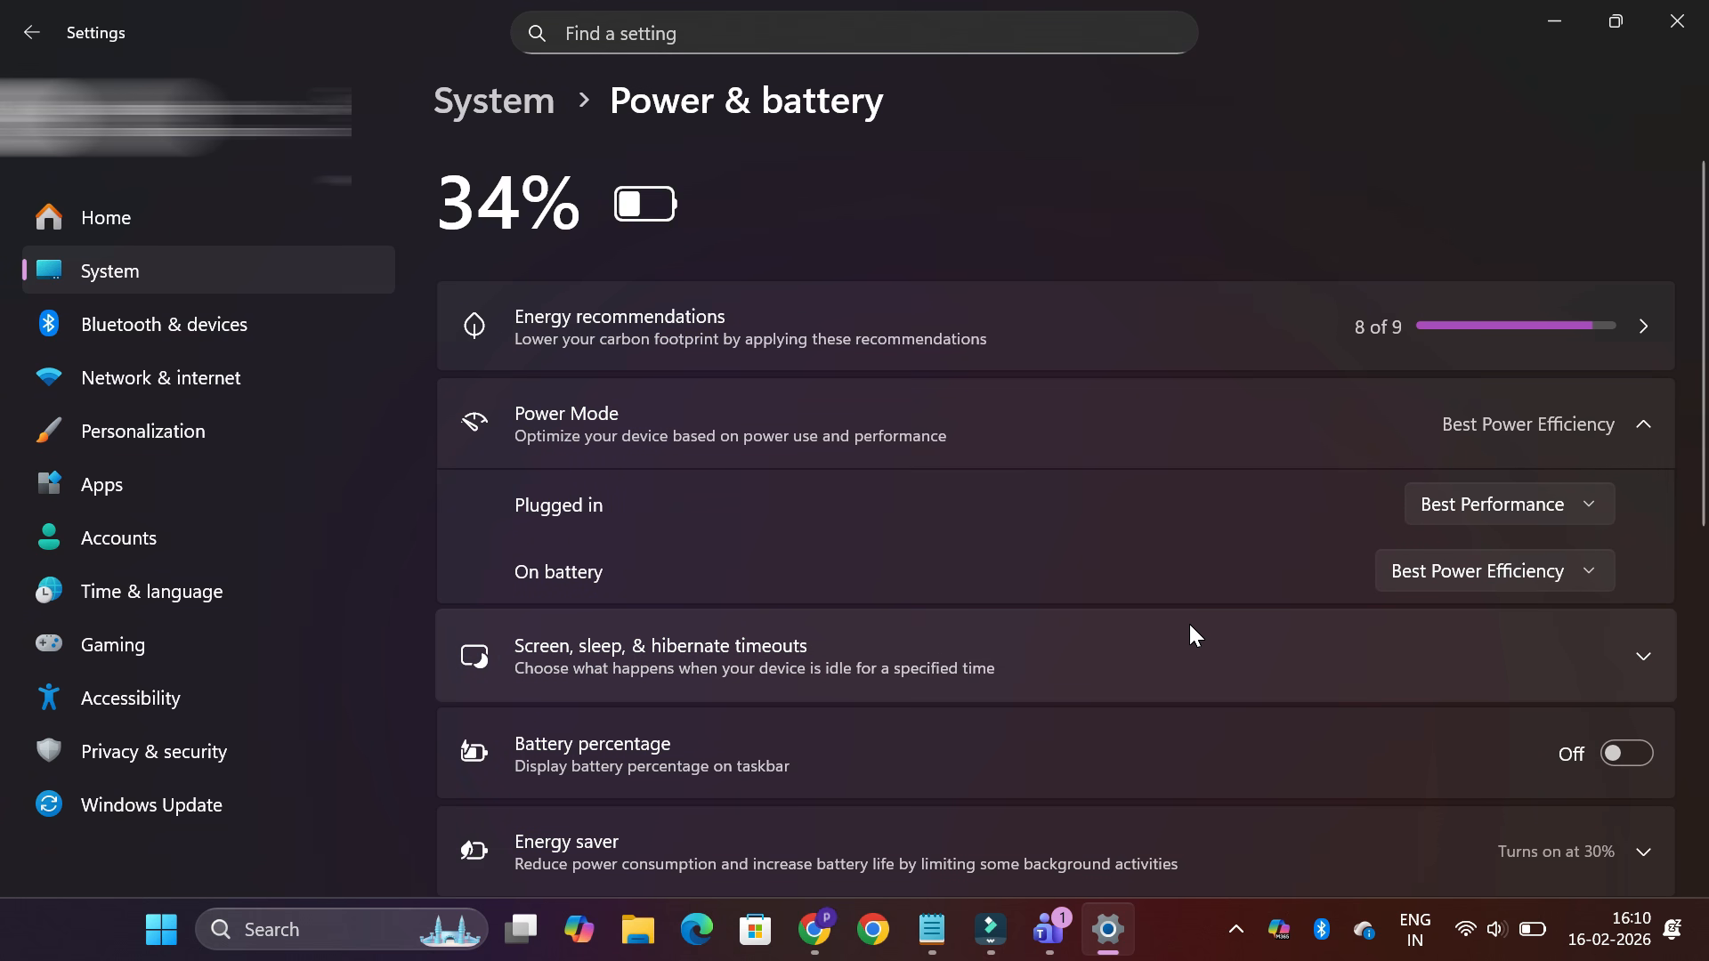
Expand the Energy saver settings and examine the automatic turn-on level and screen brightness options
scroll(1291, 690, down, 3)
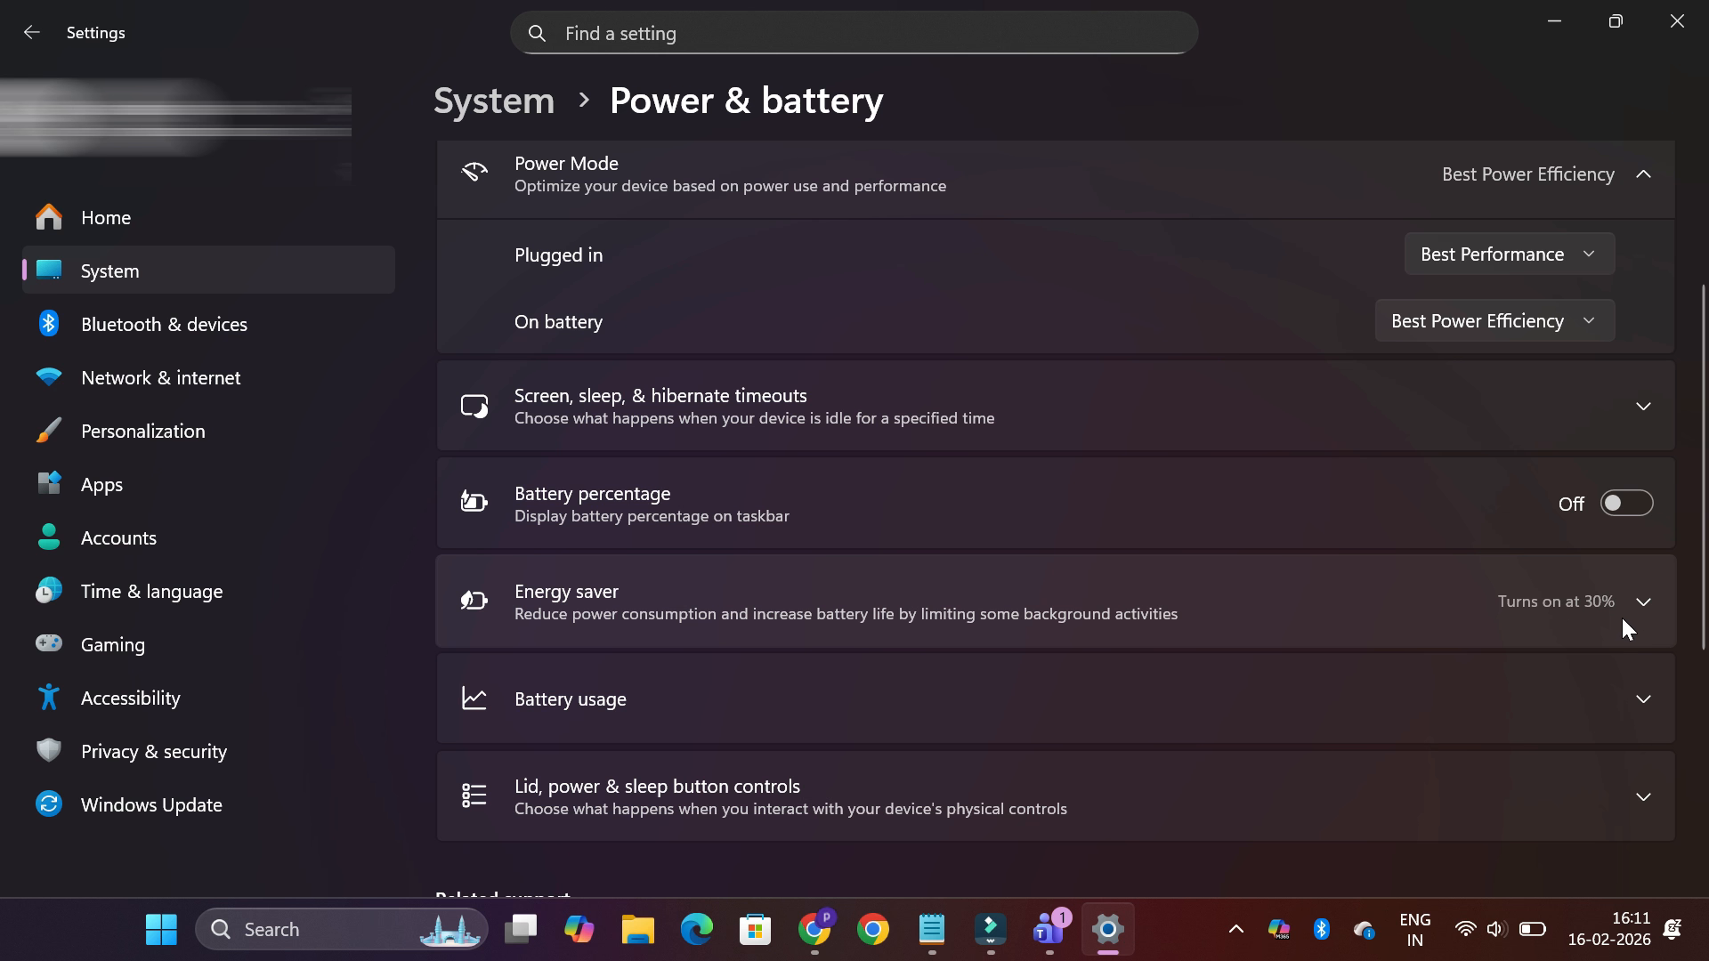
click(1646, 603)
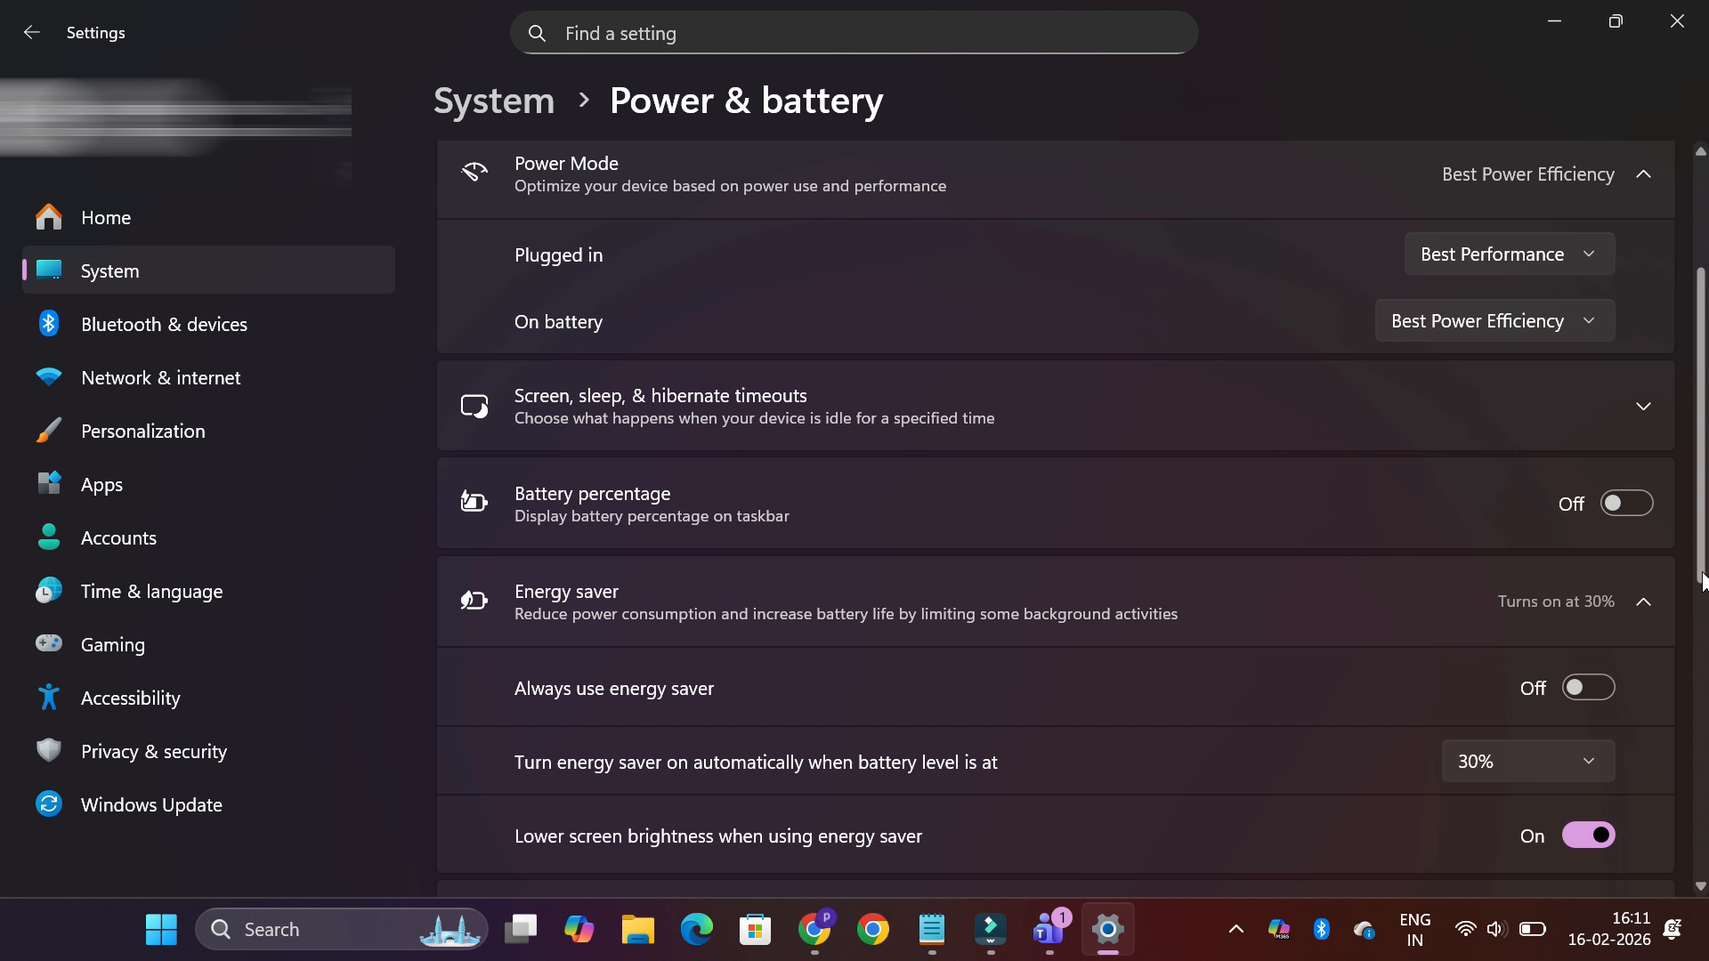
scroll(1692, 498, down, 4)
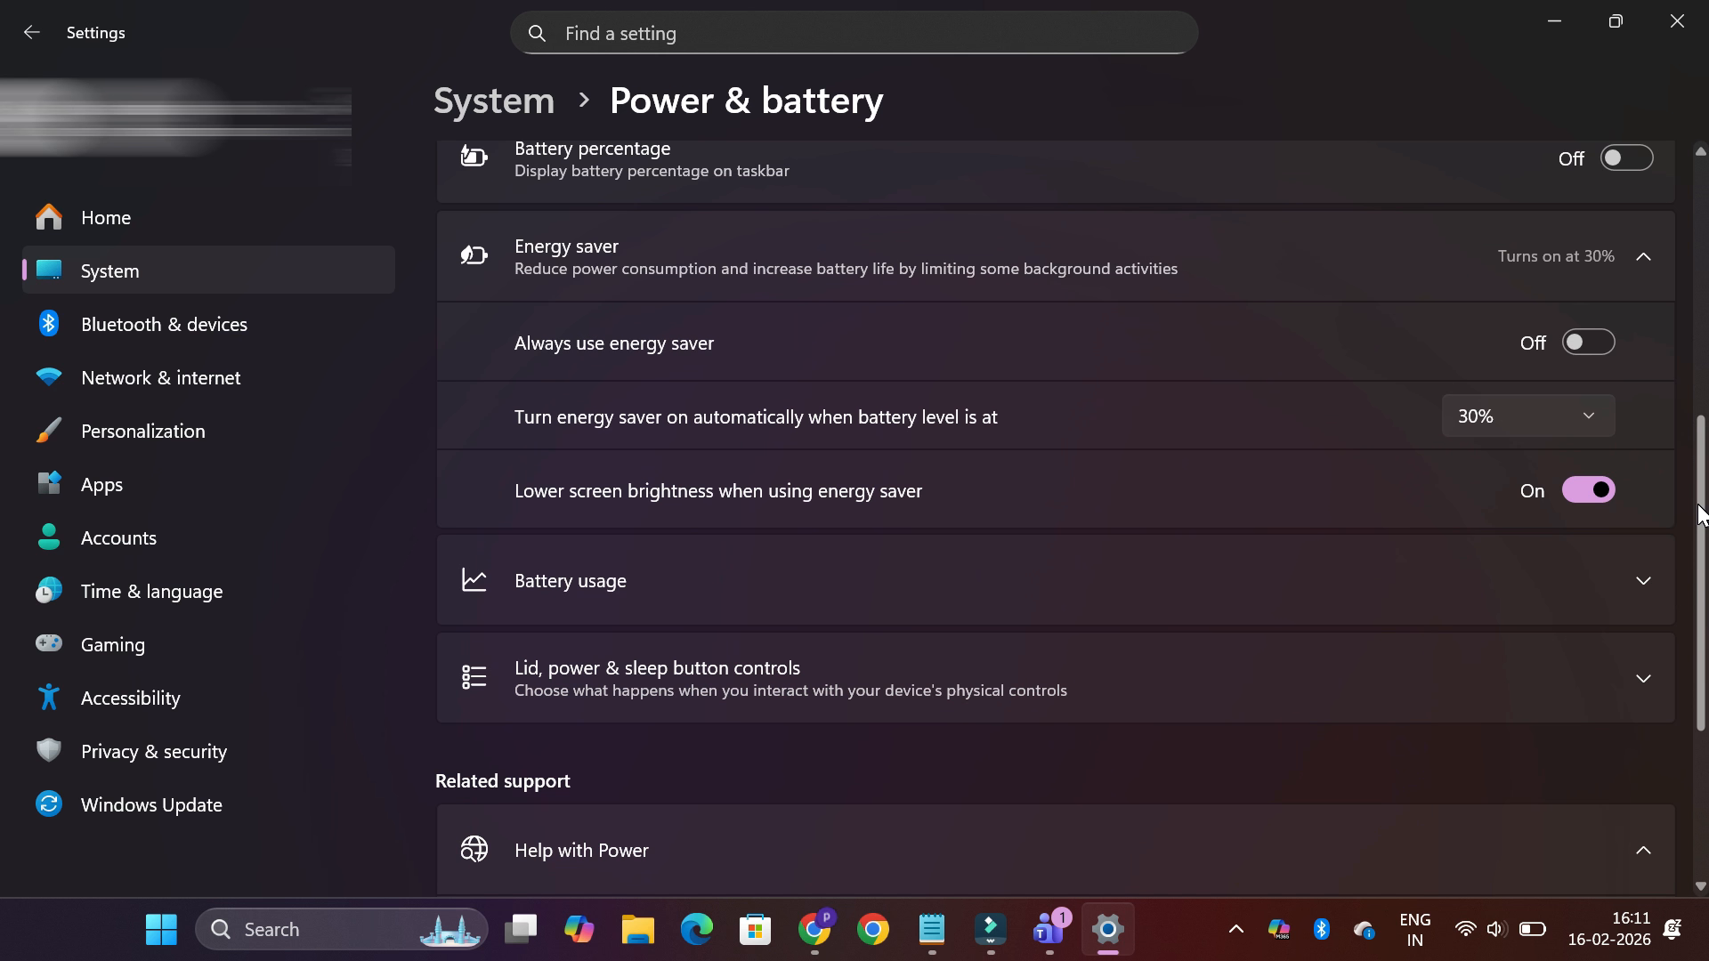
In the Startup apps settings, turn off automatic start for Copilot, Microsoft 365 Copilot, Microsoft OneDrive and the next enabled app
click(240, 506)
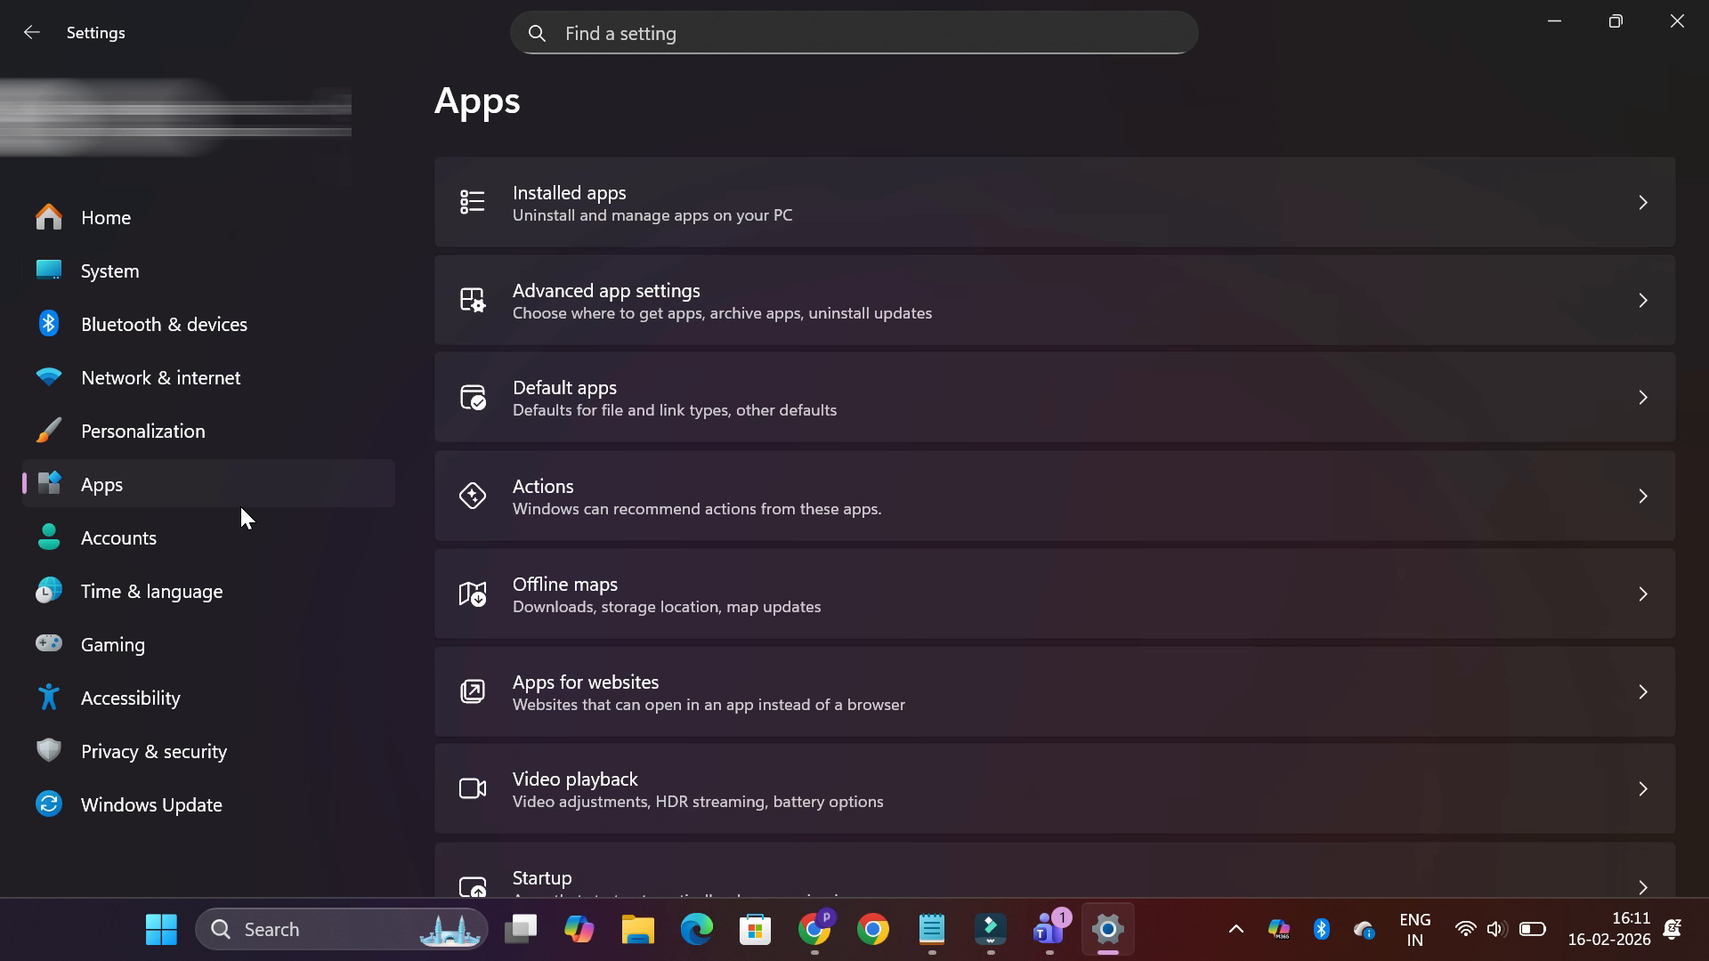
scroll(1157, 685, down, 2)
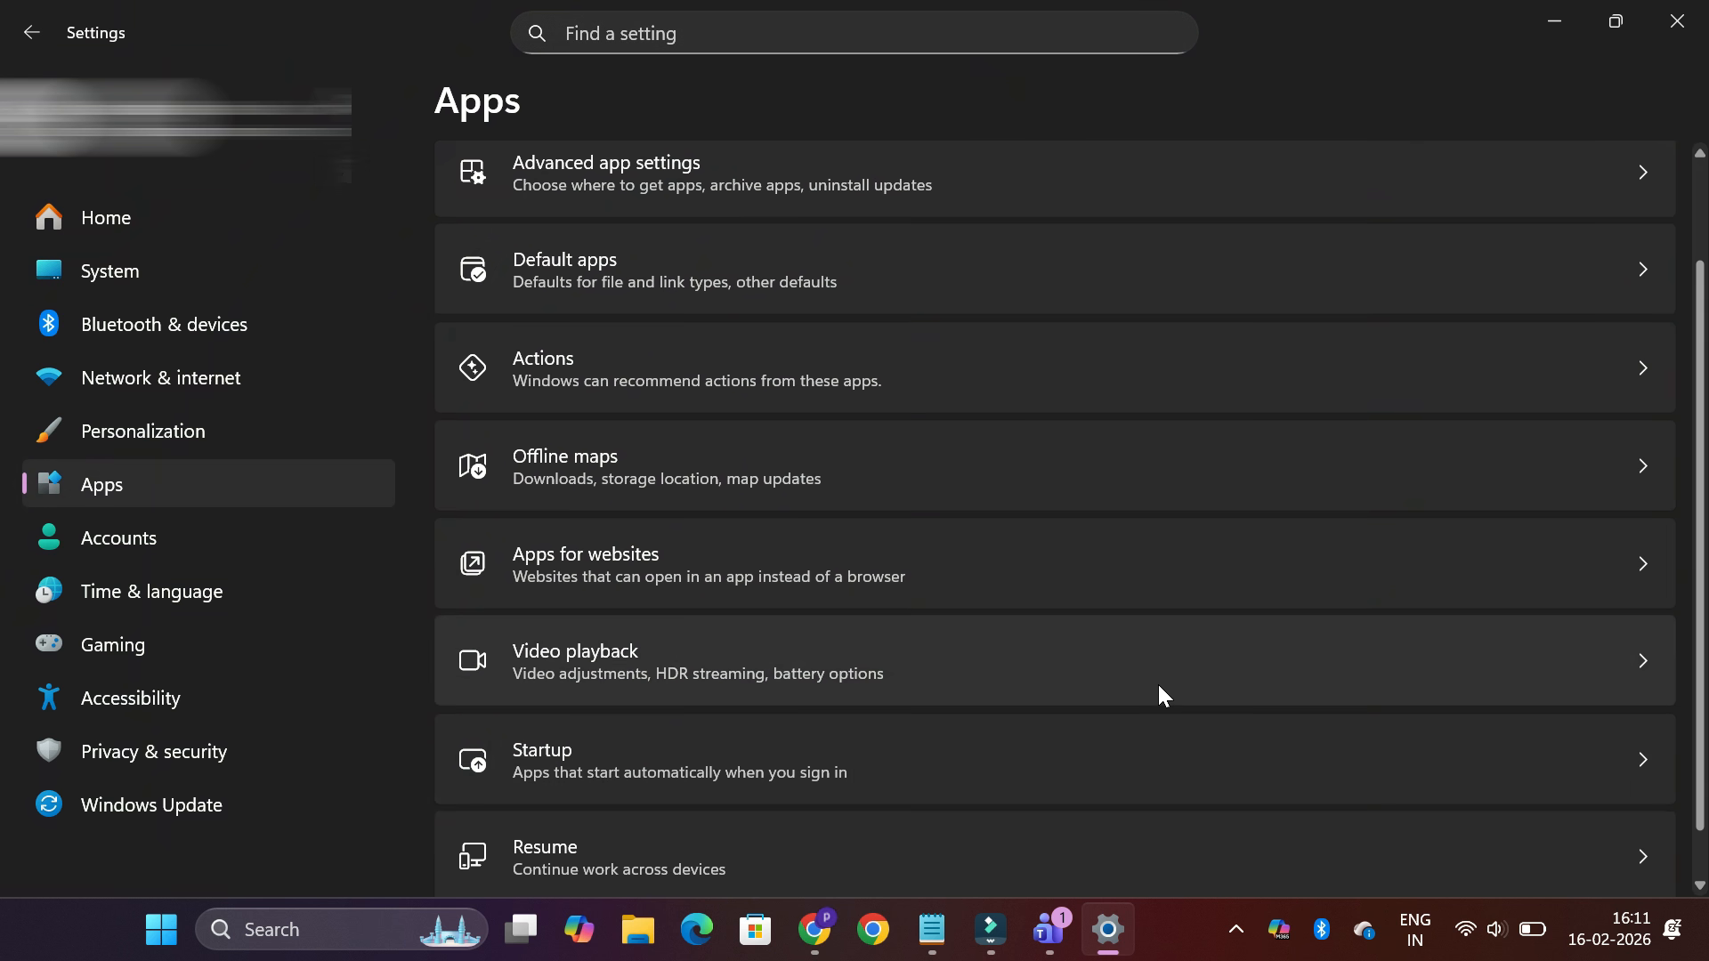
click(1150, 756)
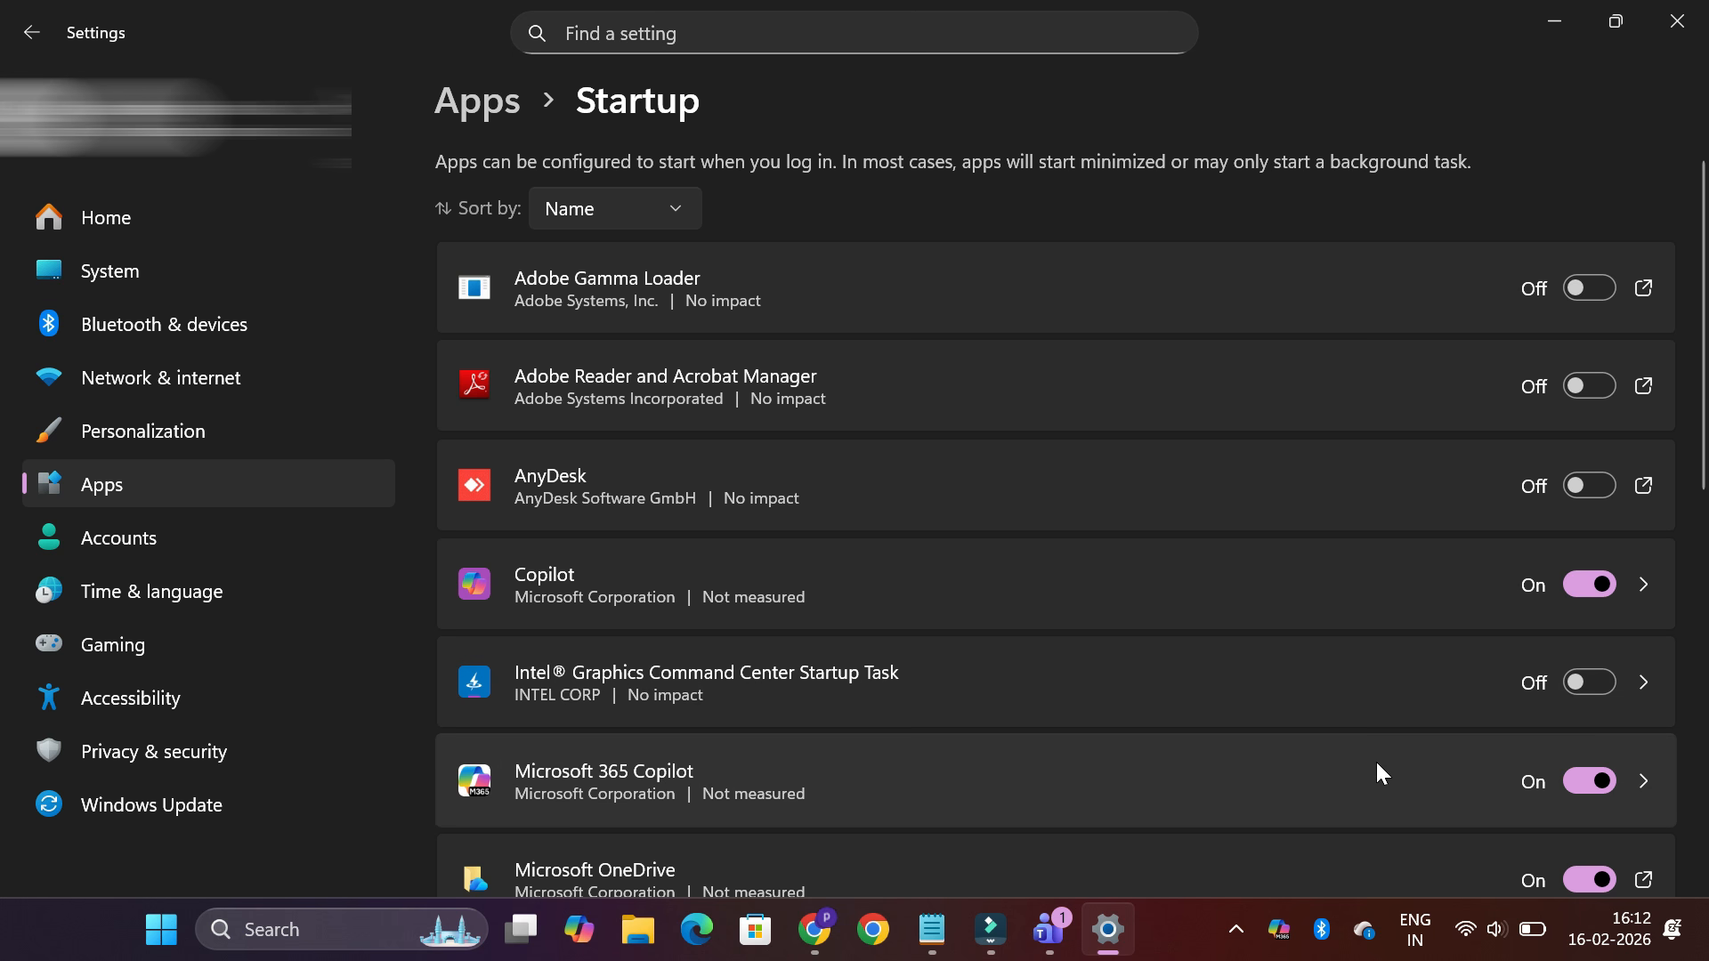
click(1590, 585)
scroll(1594, 592, down, 2)
click(1592, 627)
click(1591, 725)
click(1605, 824)
Turn off automatic start for the remaining enabled startup apps, including Windows Security notification icon, Wondershare Studio and ms-teams
scroll(1608, 816, down, 6)
click(1605, 459)
click(1591, 557)
click(1609, 649)
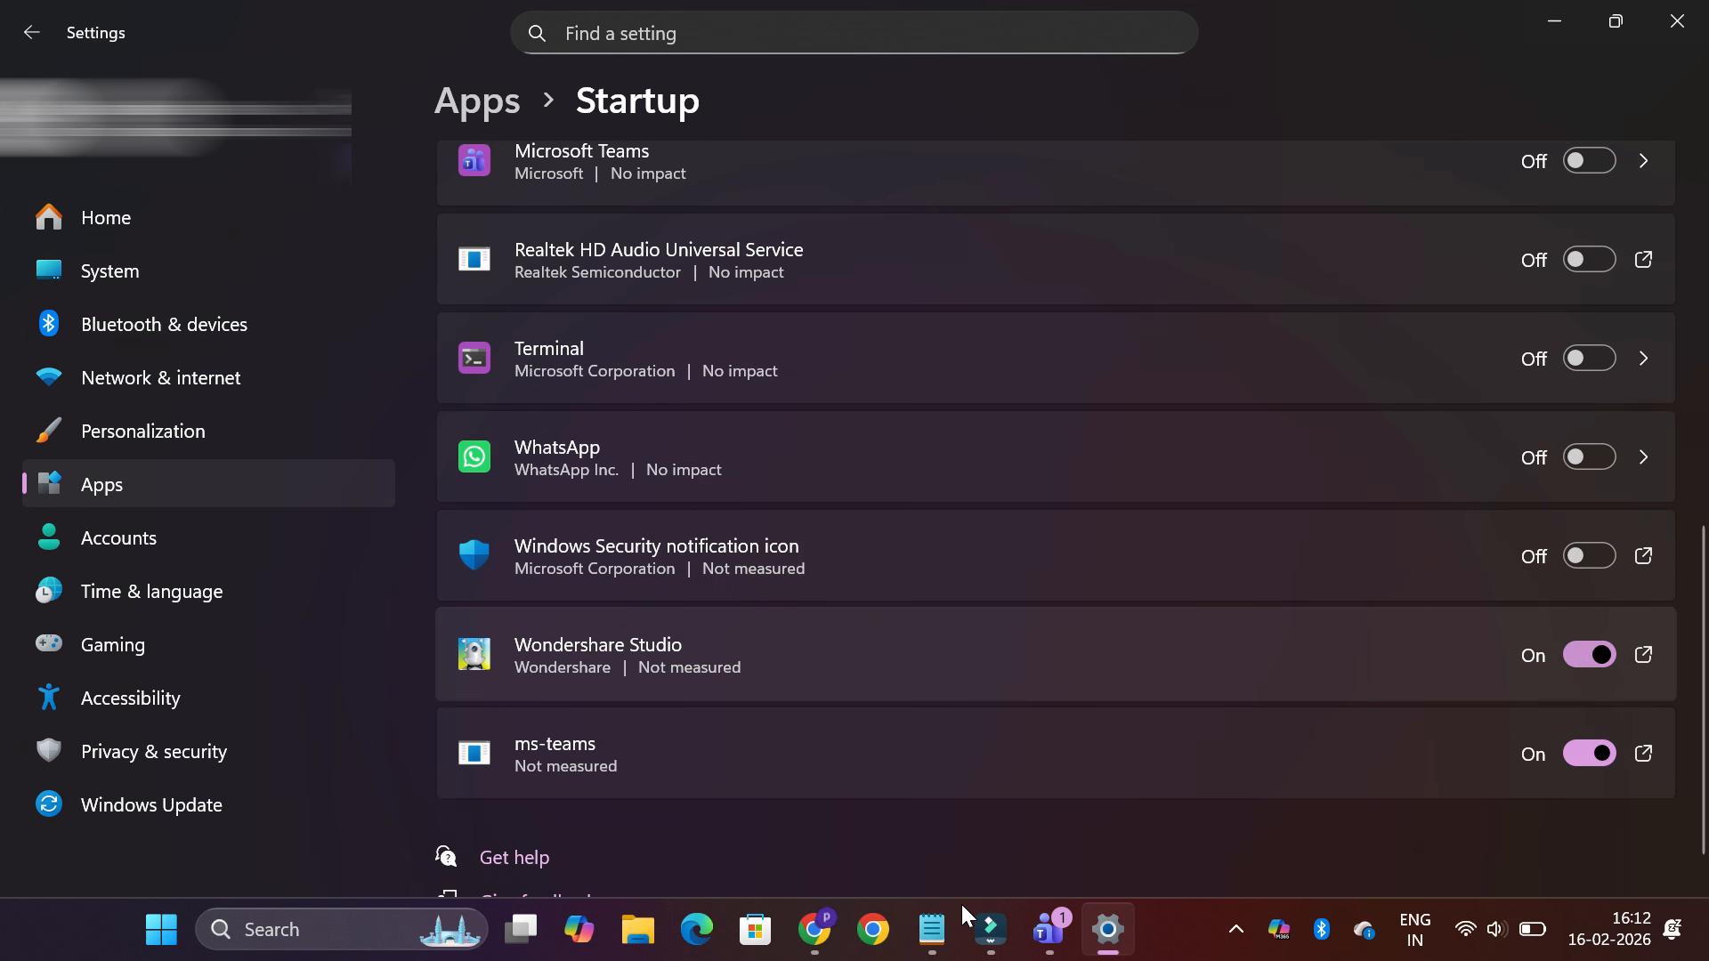
click(1590, 655)
click(1574, 757)
scroll(1655, 748, down, 1)
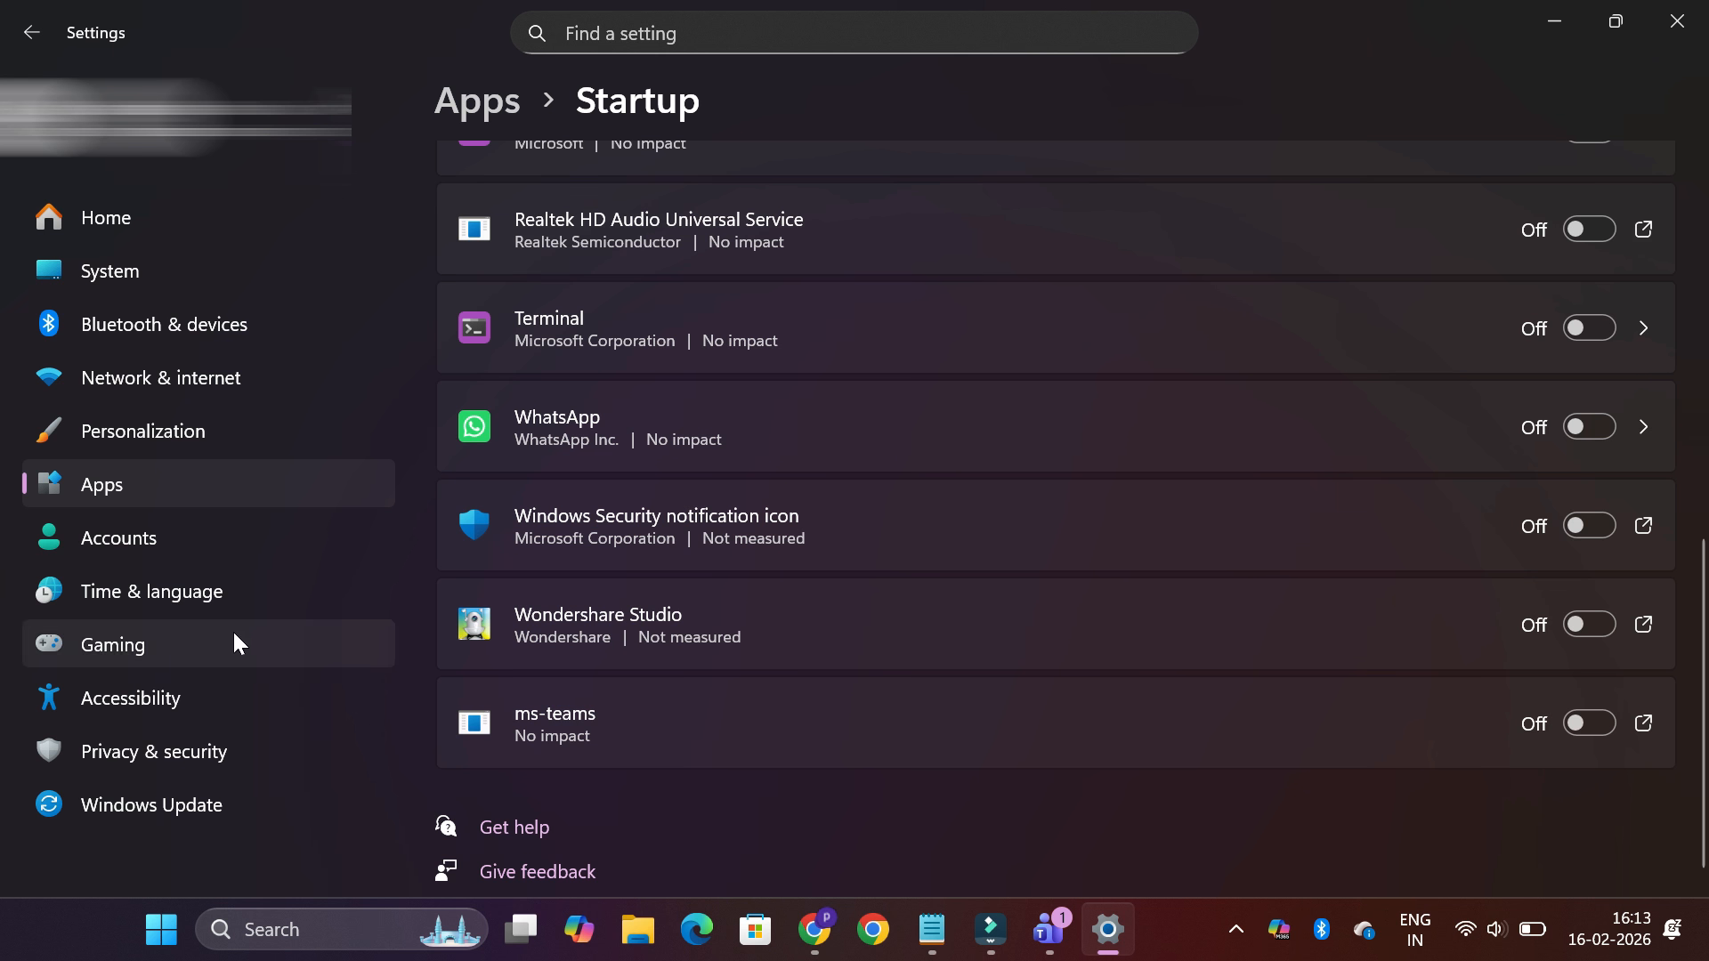
Turn off all six Recommendations & offers privacy settings, from Personalized offers through Advertising ID
click(158, 751)
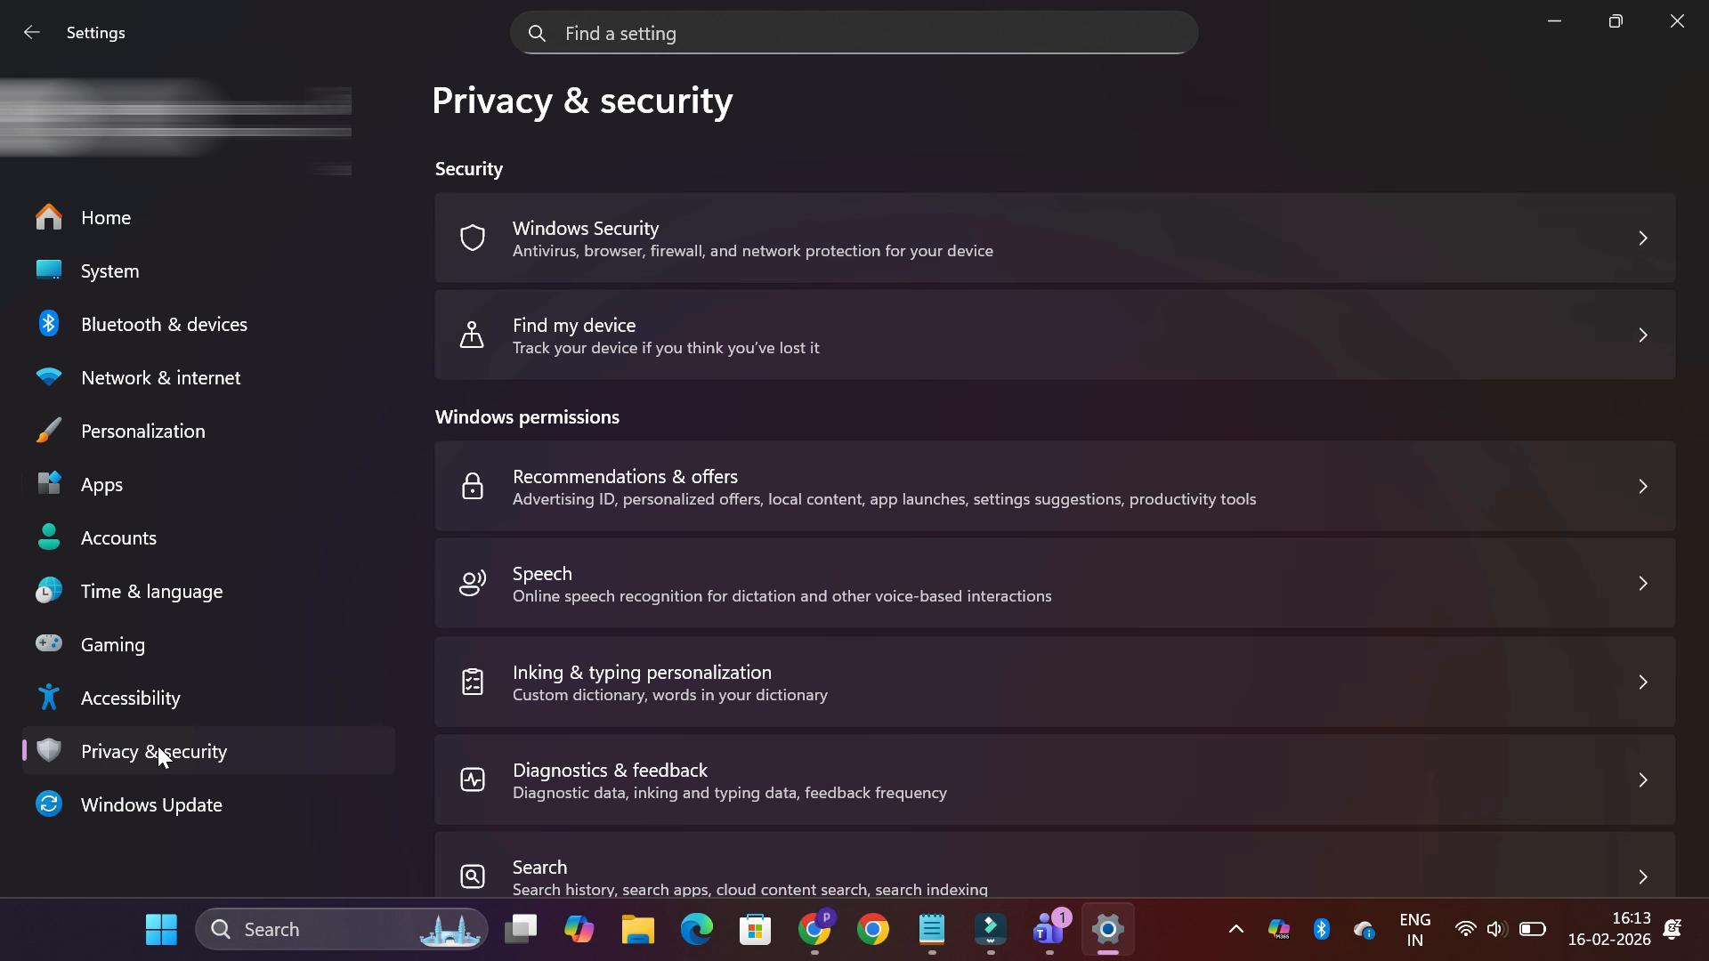
click(824, 465)
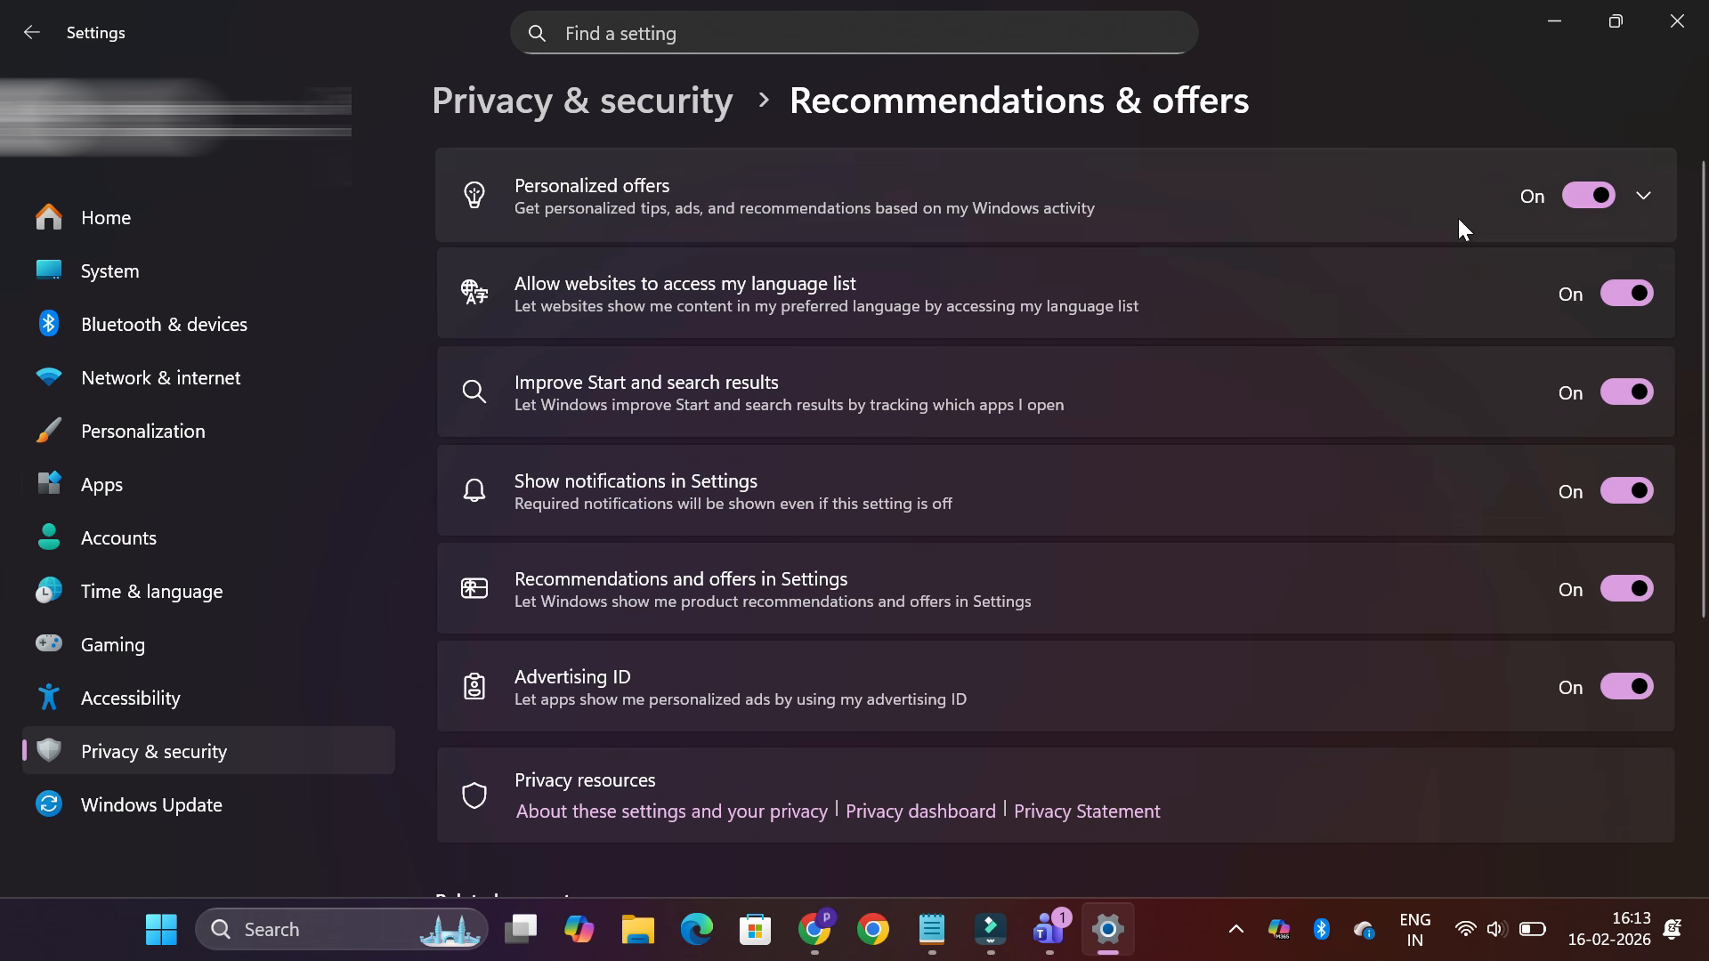
click(1599, 200)
click(1641, 296)
click(1646, 393)
click(1637, 492)
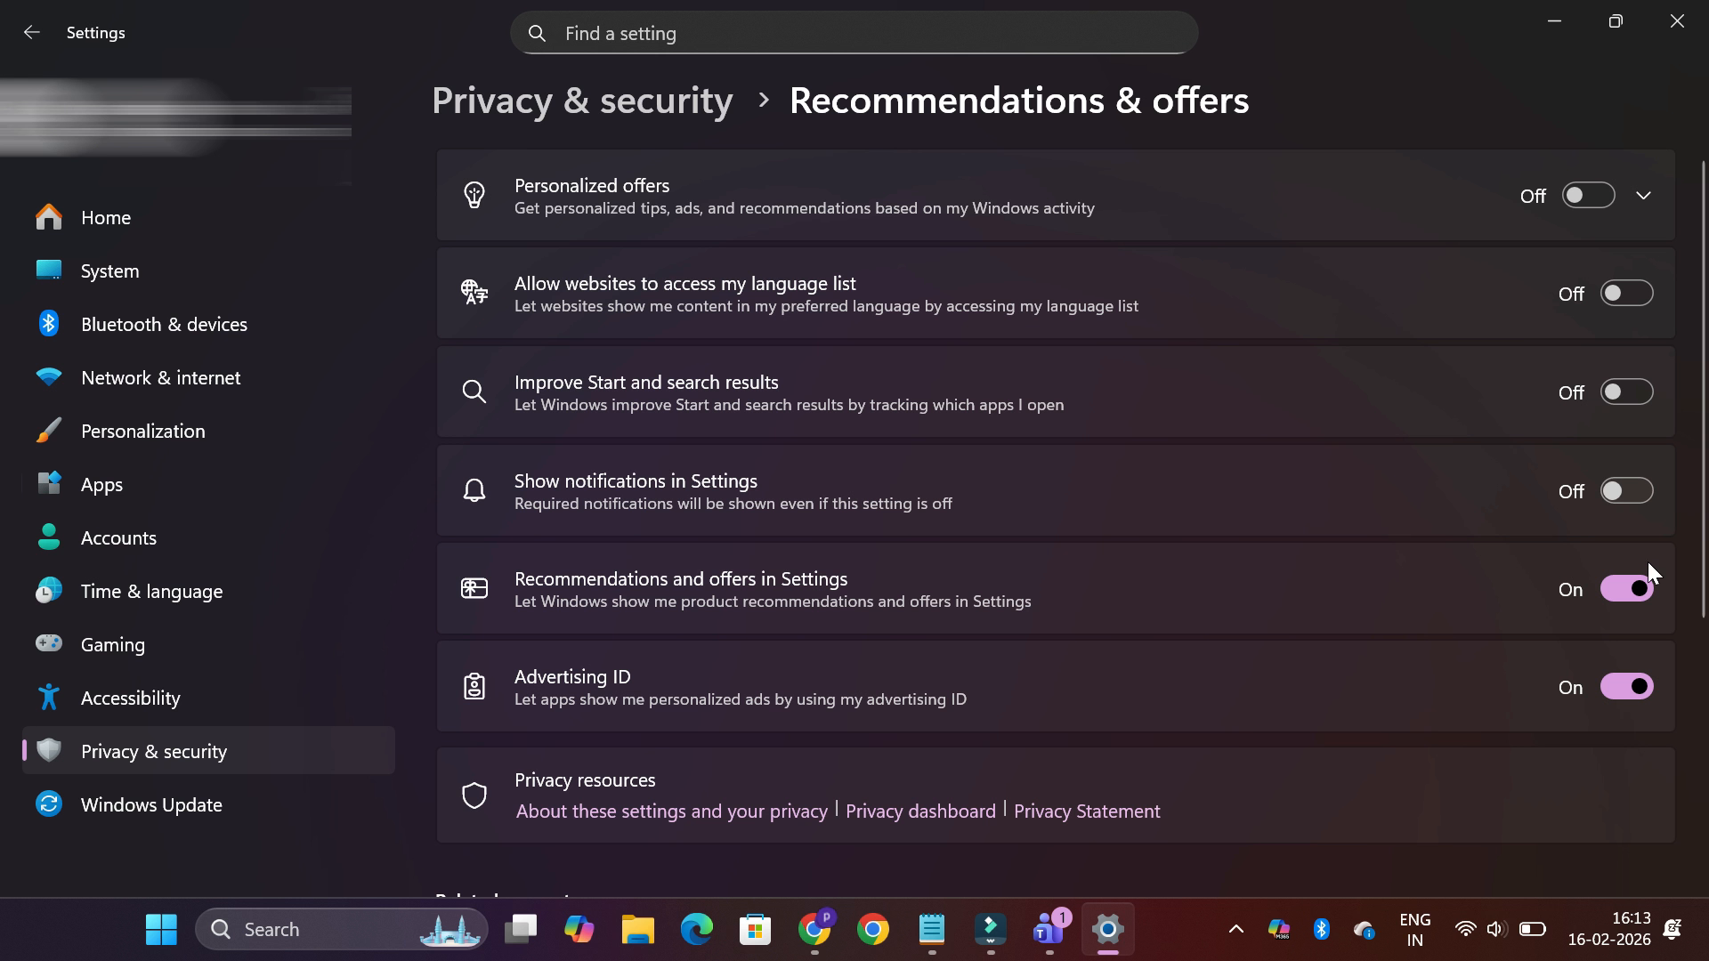
click(1646, 588)
click(1642, 681)
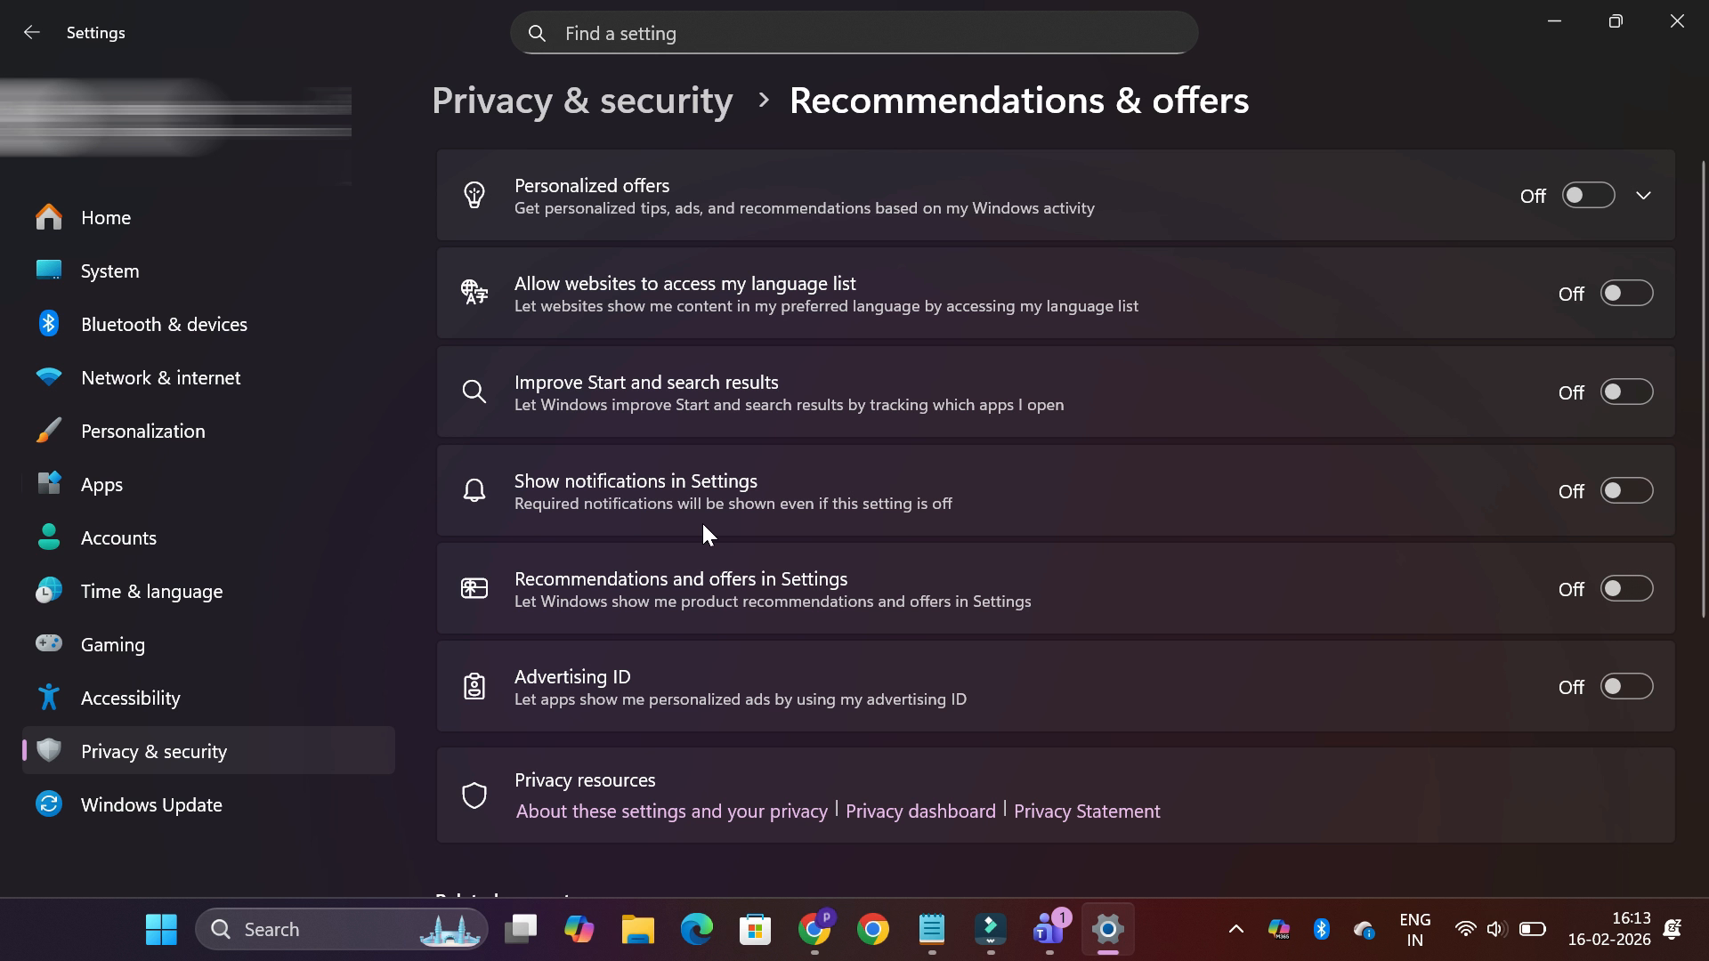
click(31, 32)
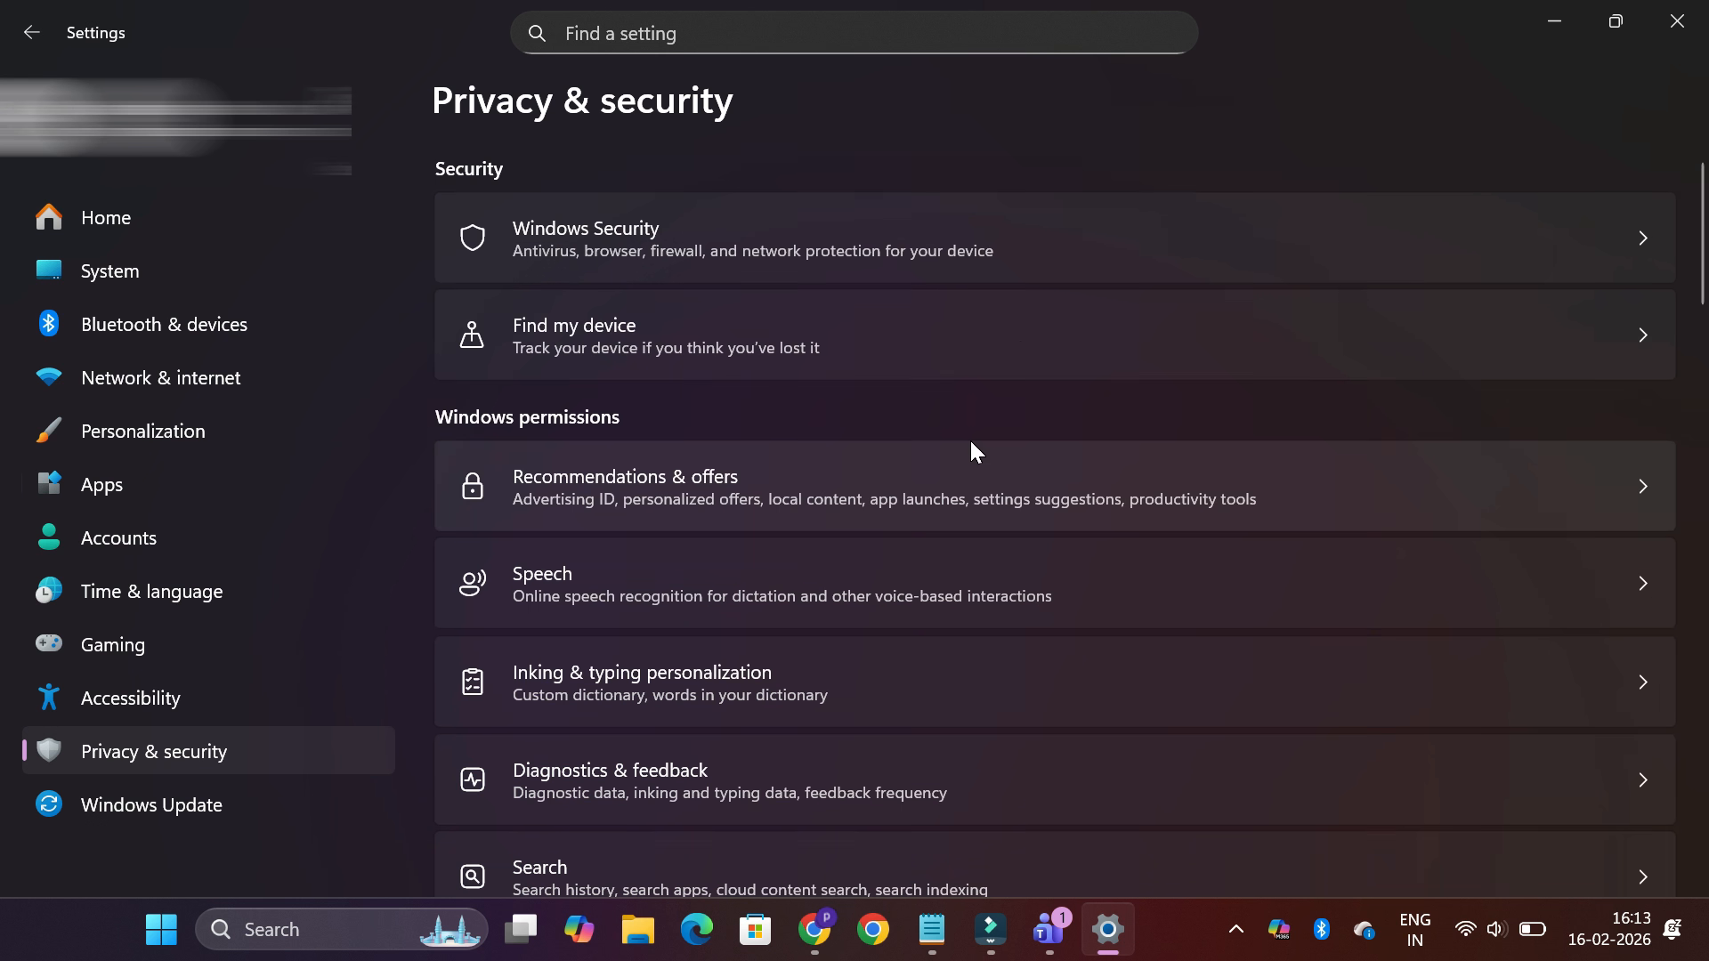
Check whether online speech recognition and the custom inking and typing dictionary are enabled in the privacy settings
click(1016, 607)
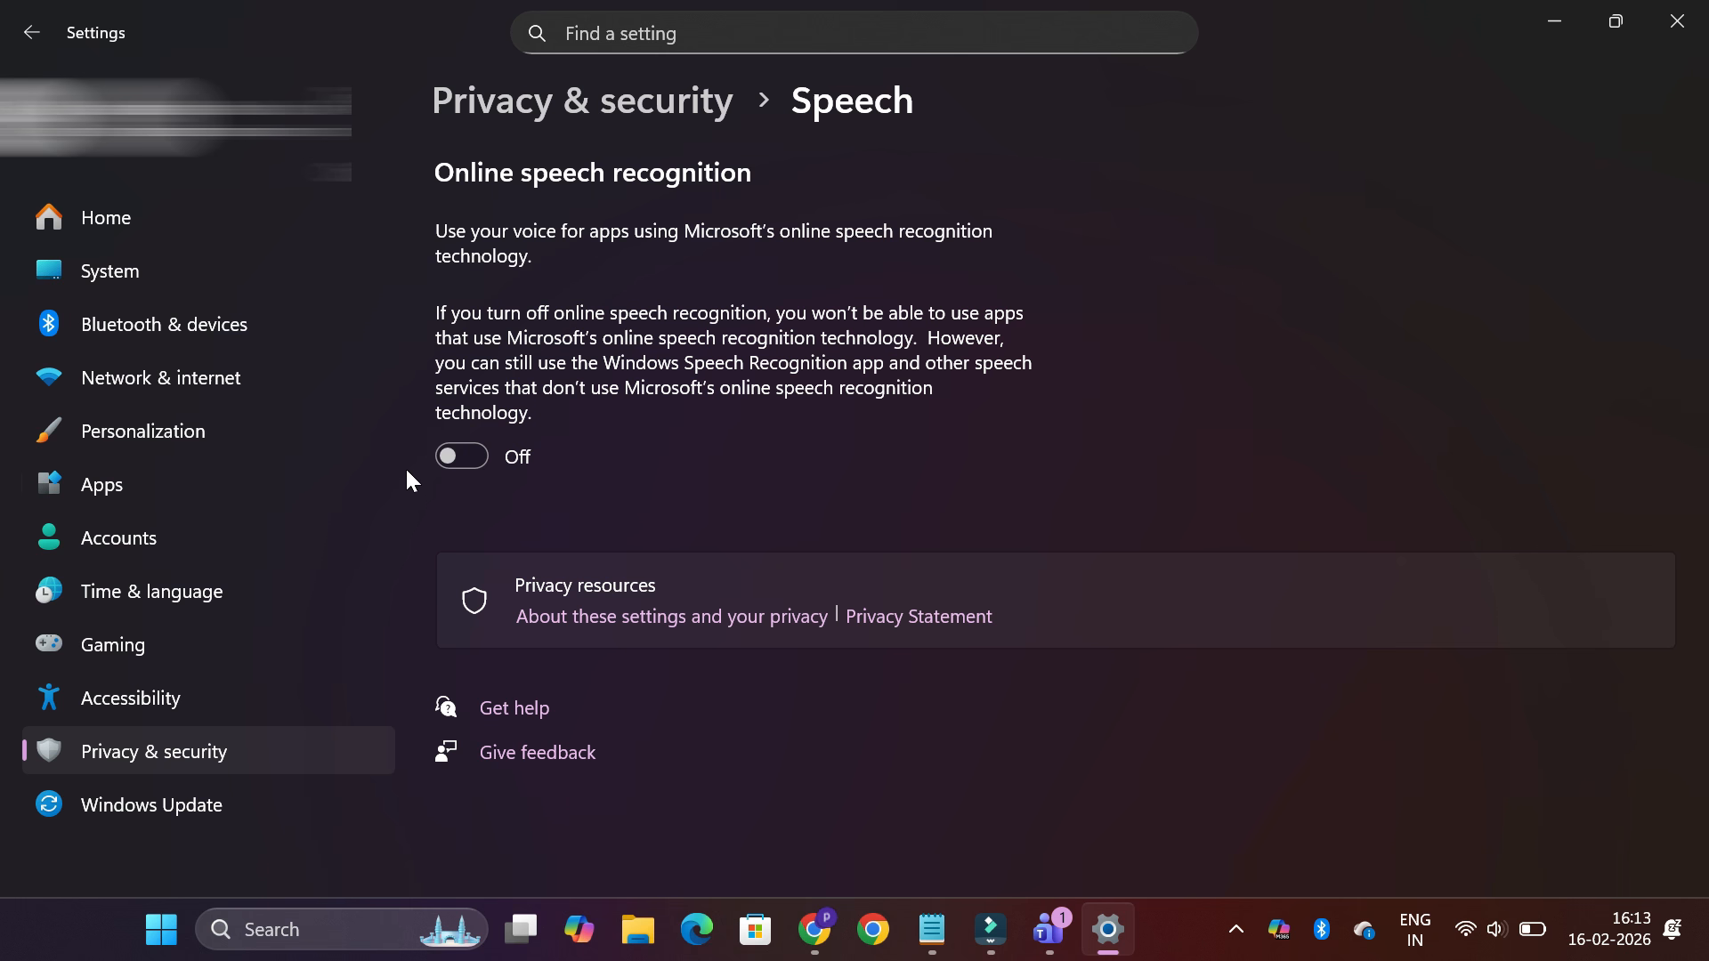
click(31, 34)
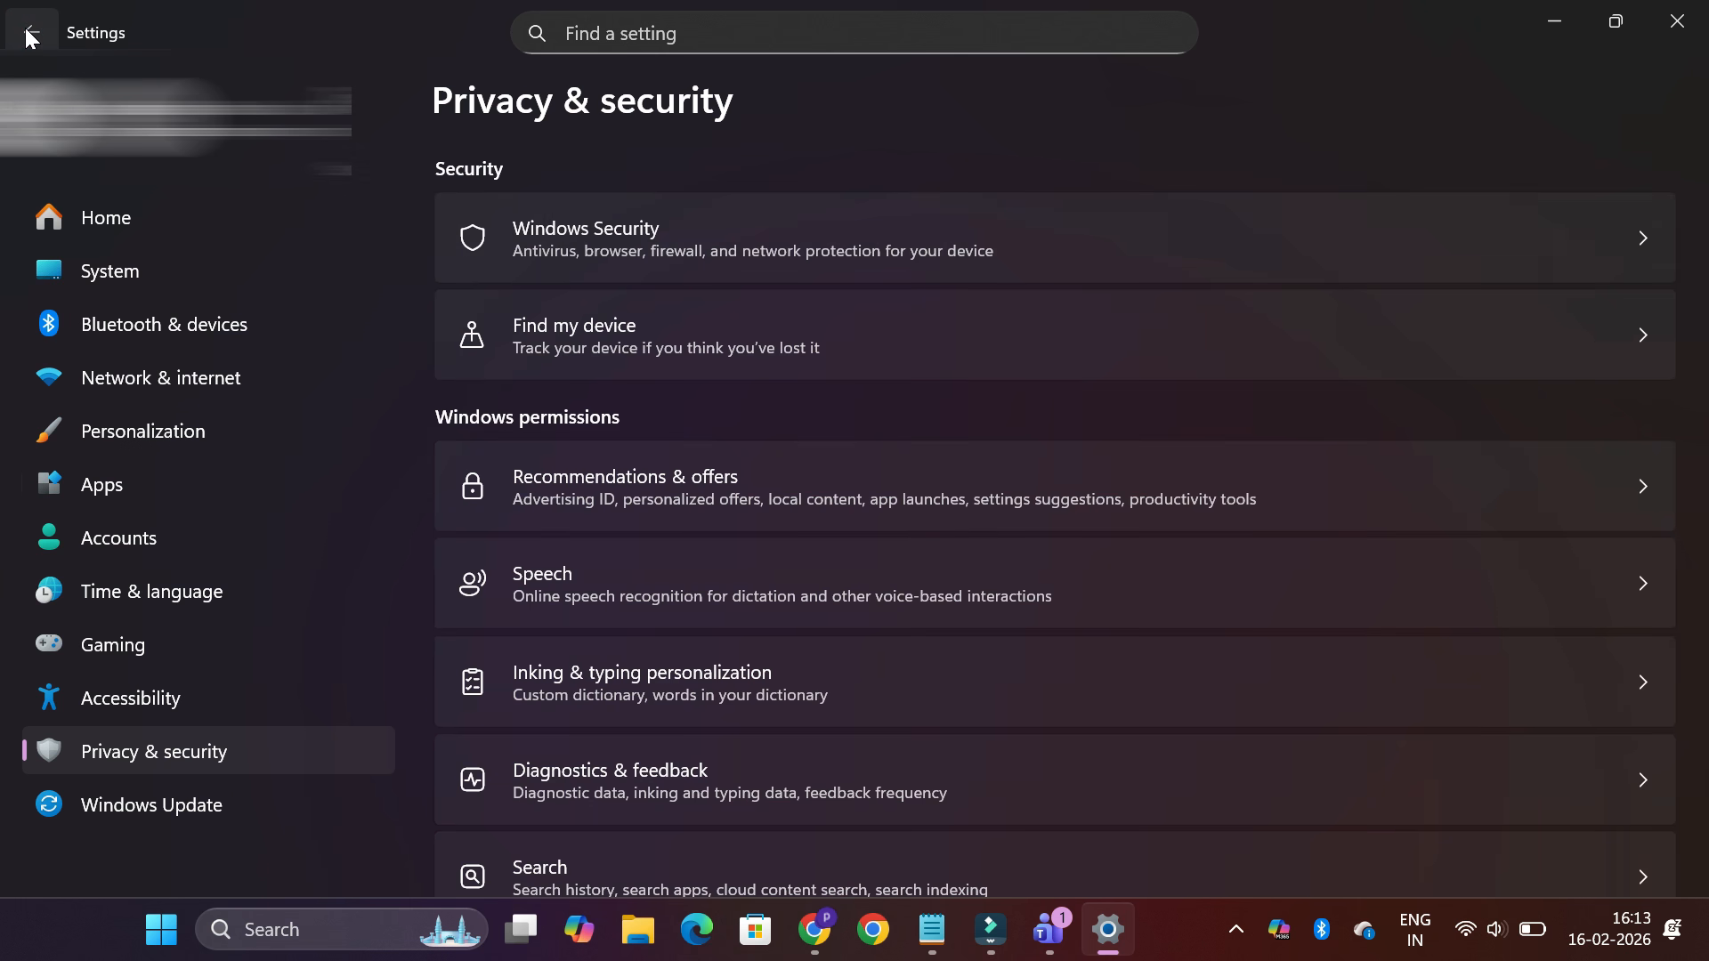
click(825, 721)
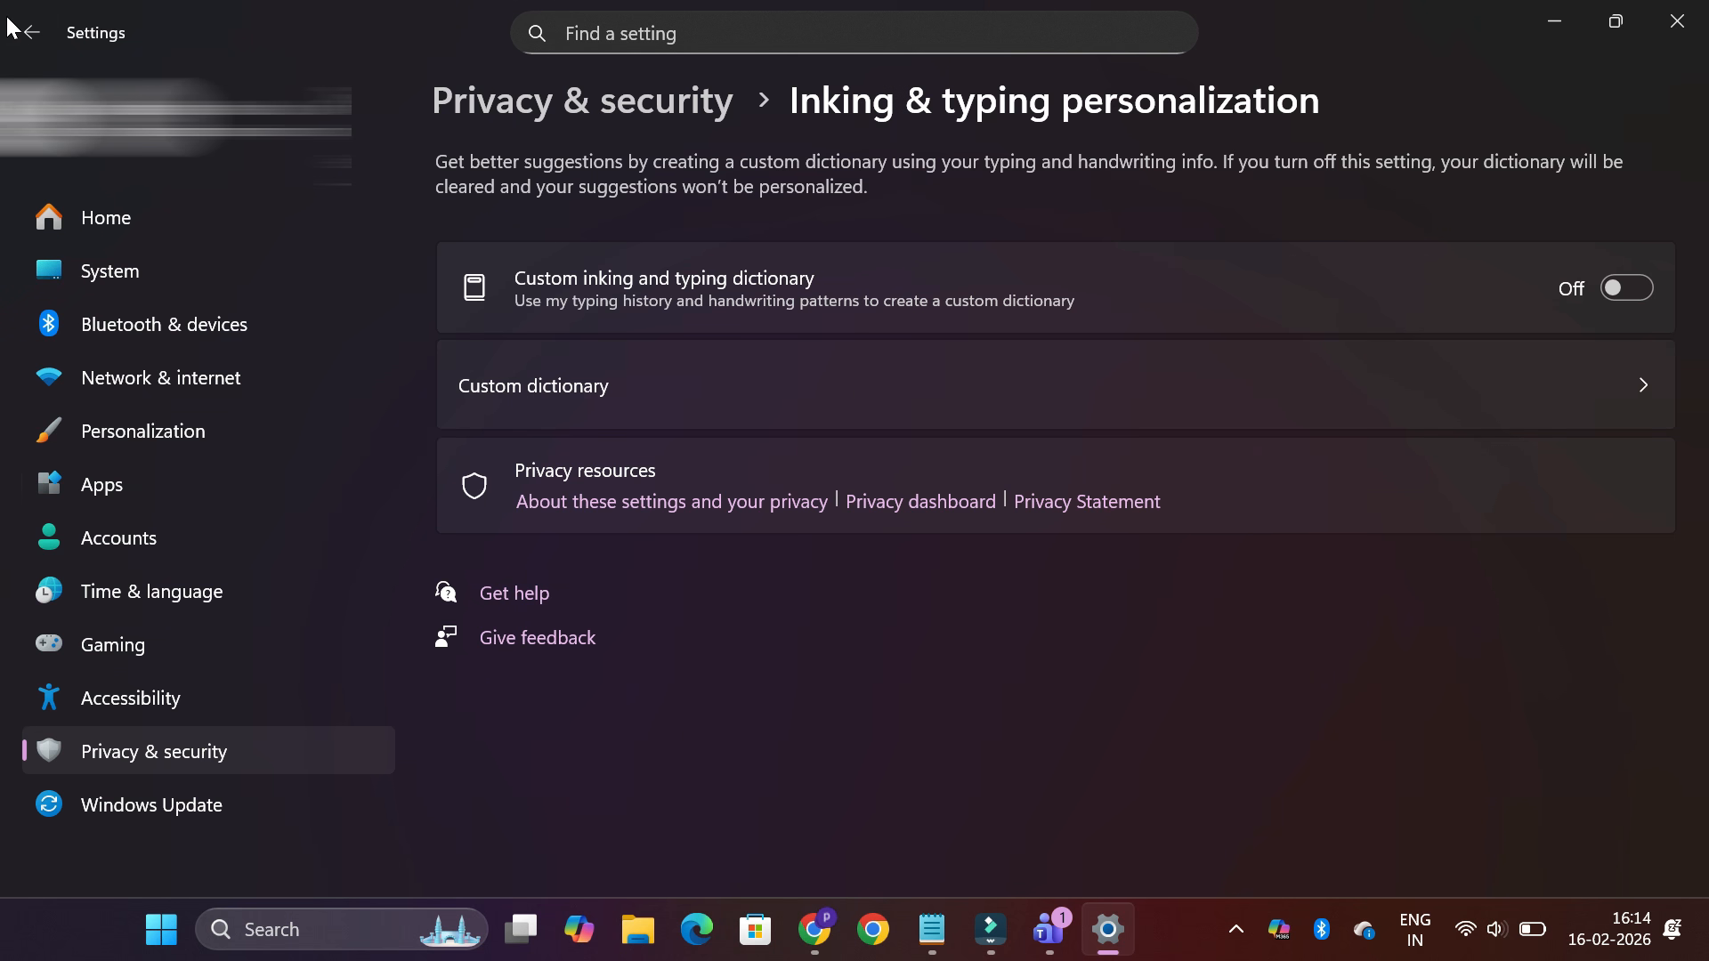
click(43, 29)
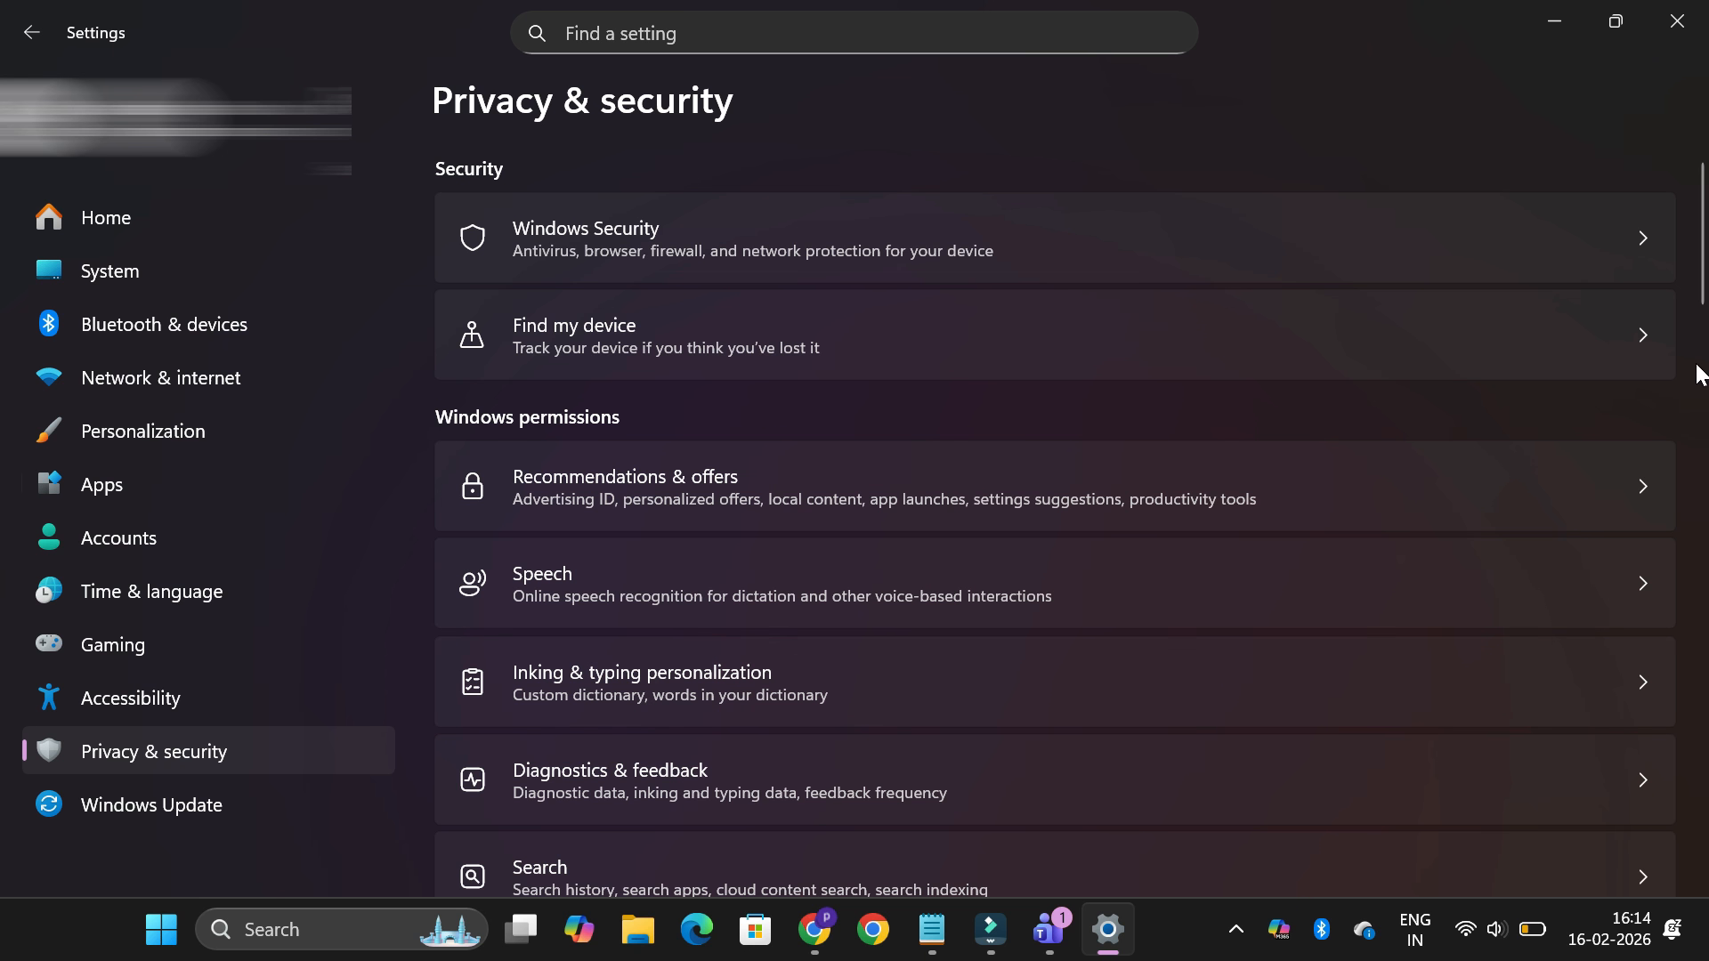
Turn off app access to the device location in the privacy settings and close Settings
drag(1702, 332, 1673, 412)
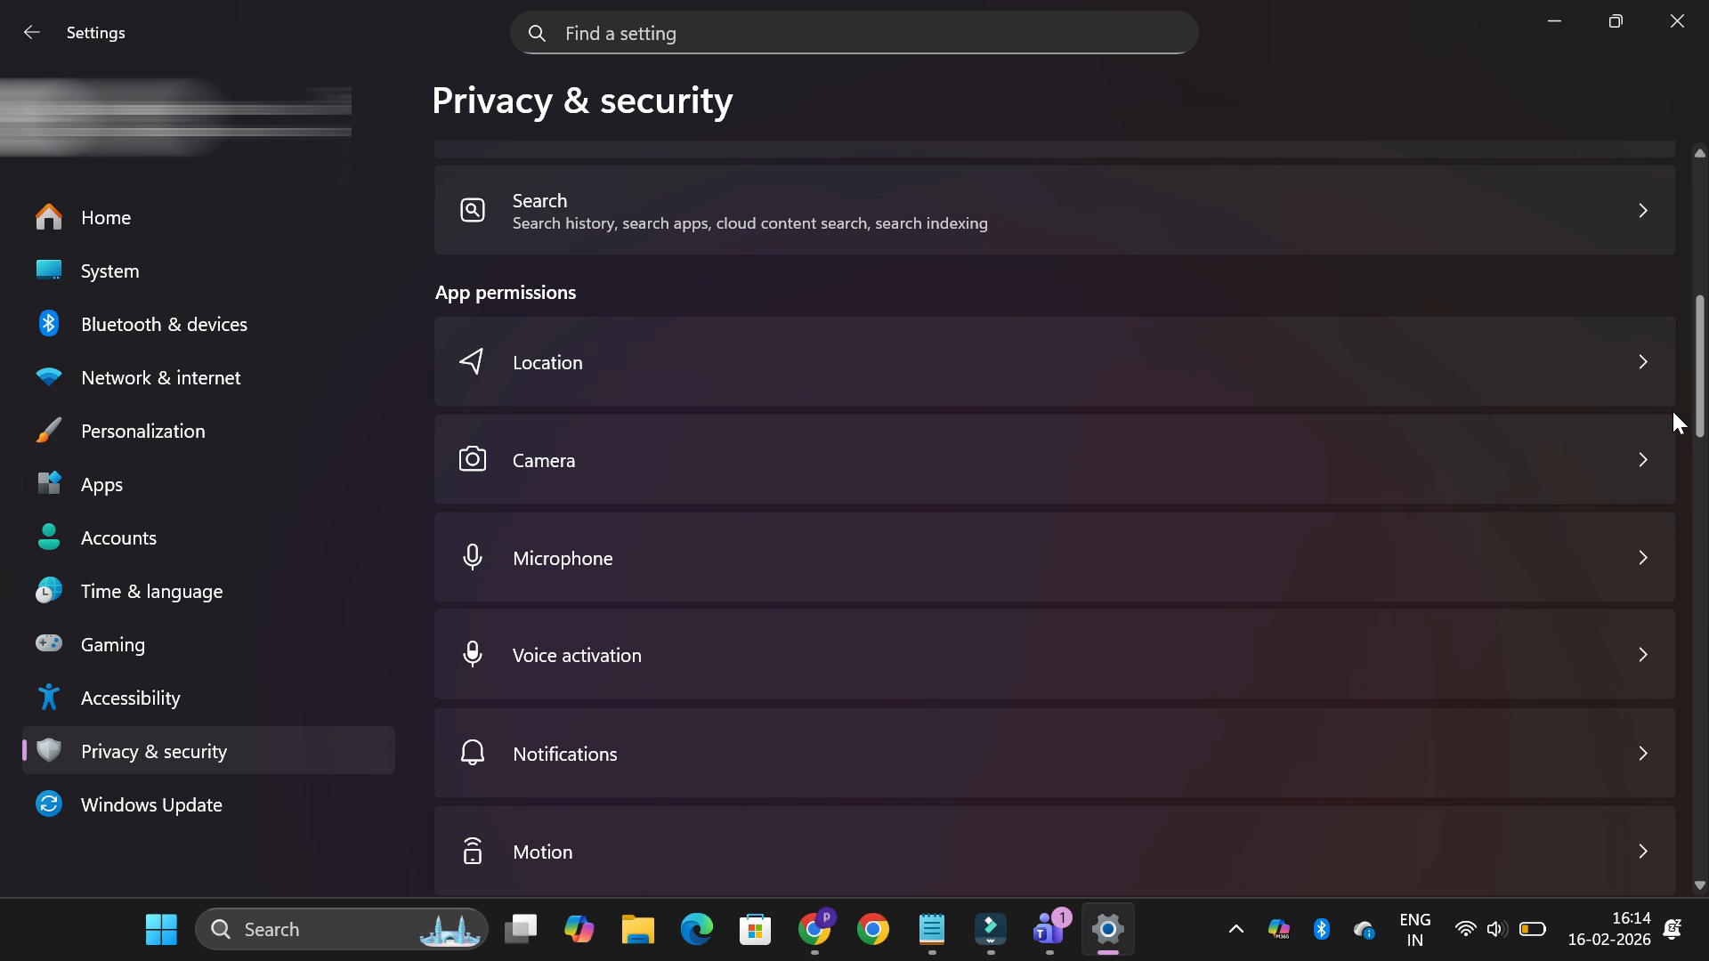
click(1599, 360)
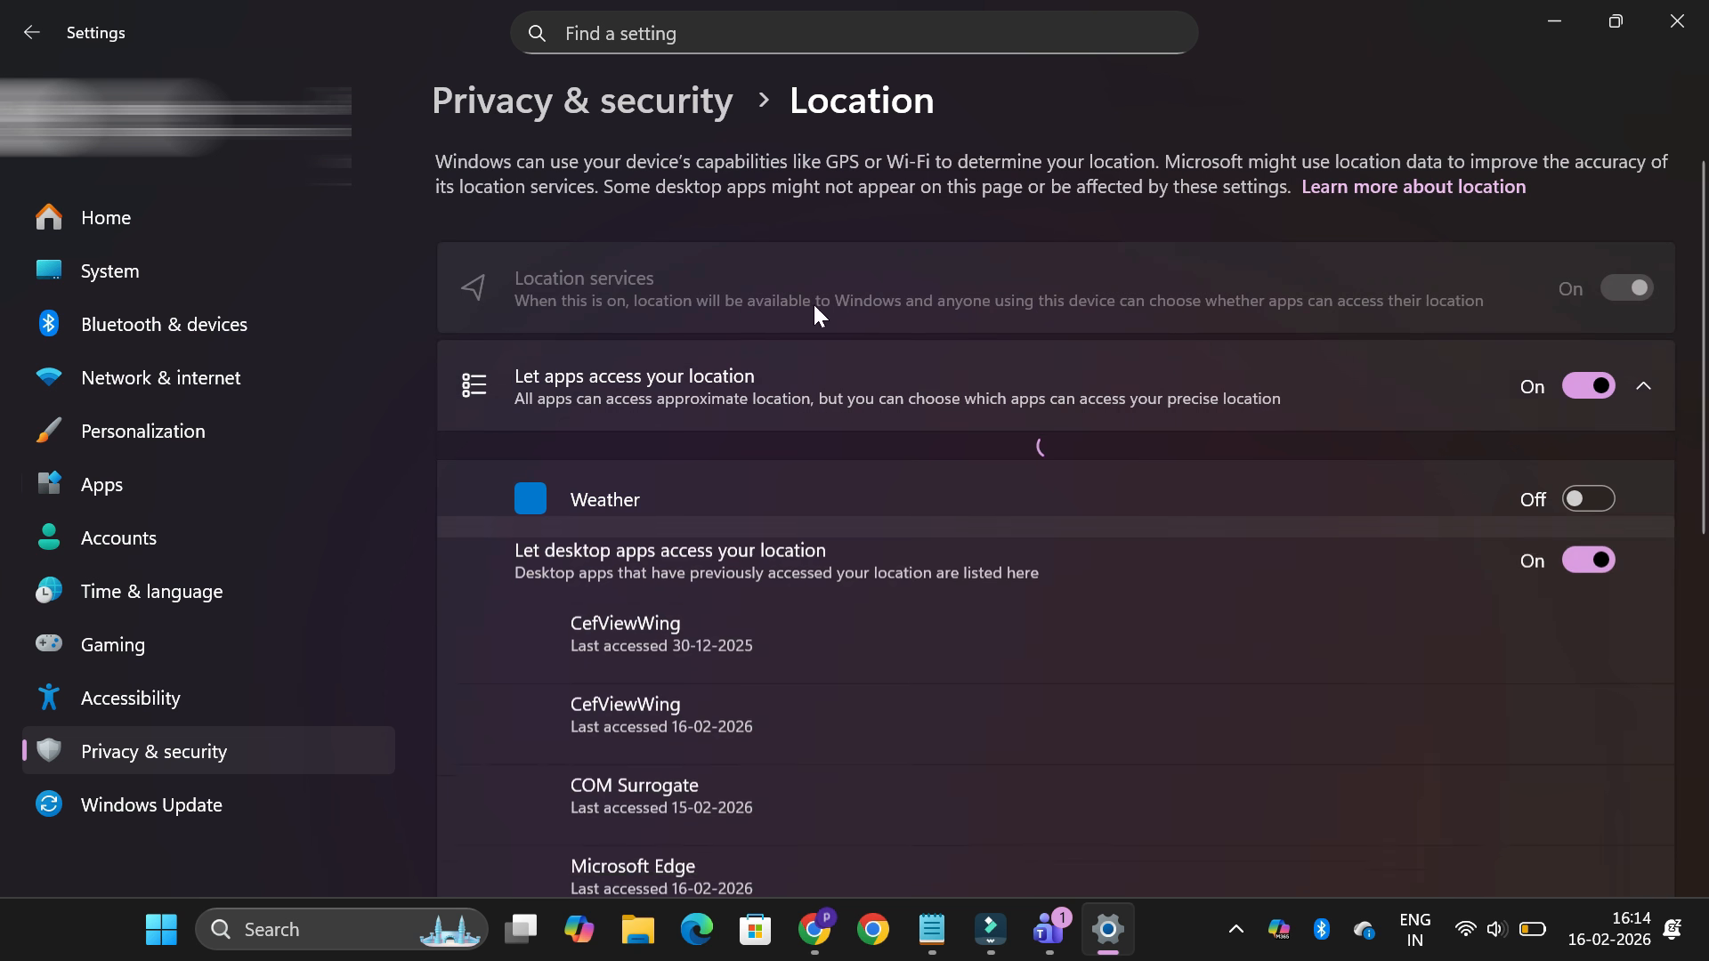
click(1594, 387)
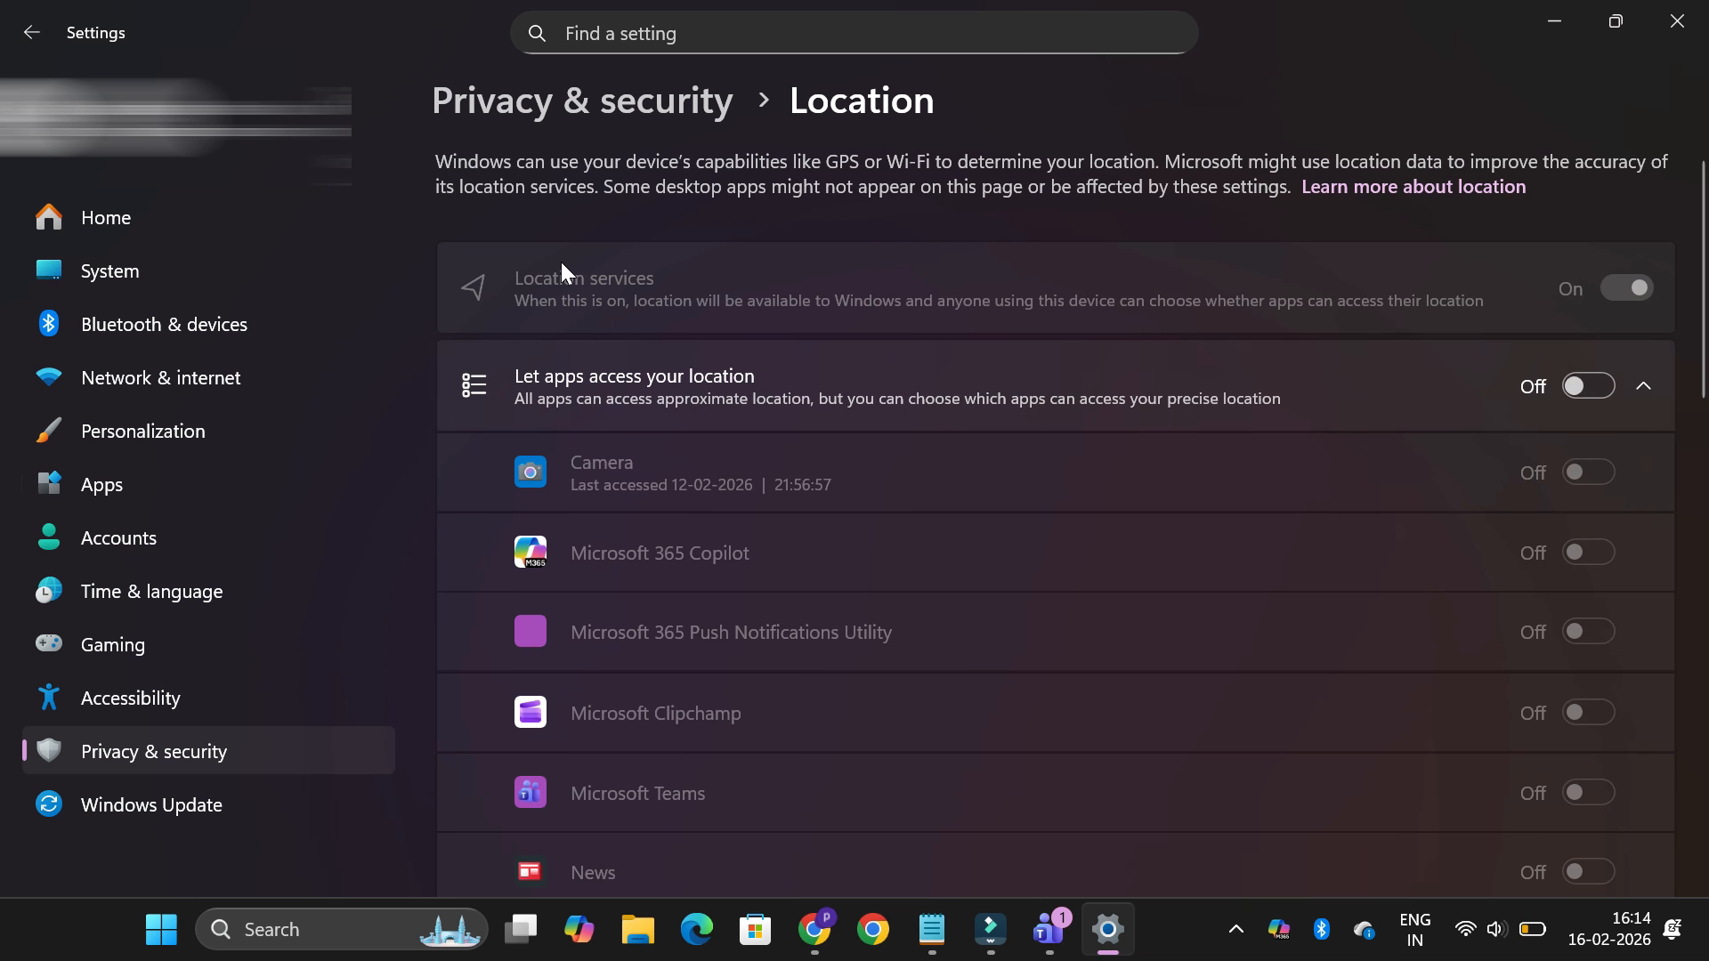
click(26, 38)
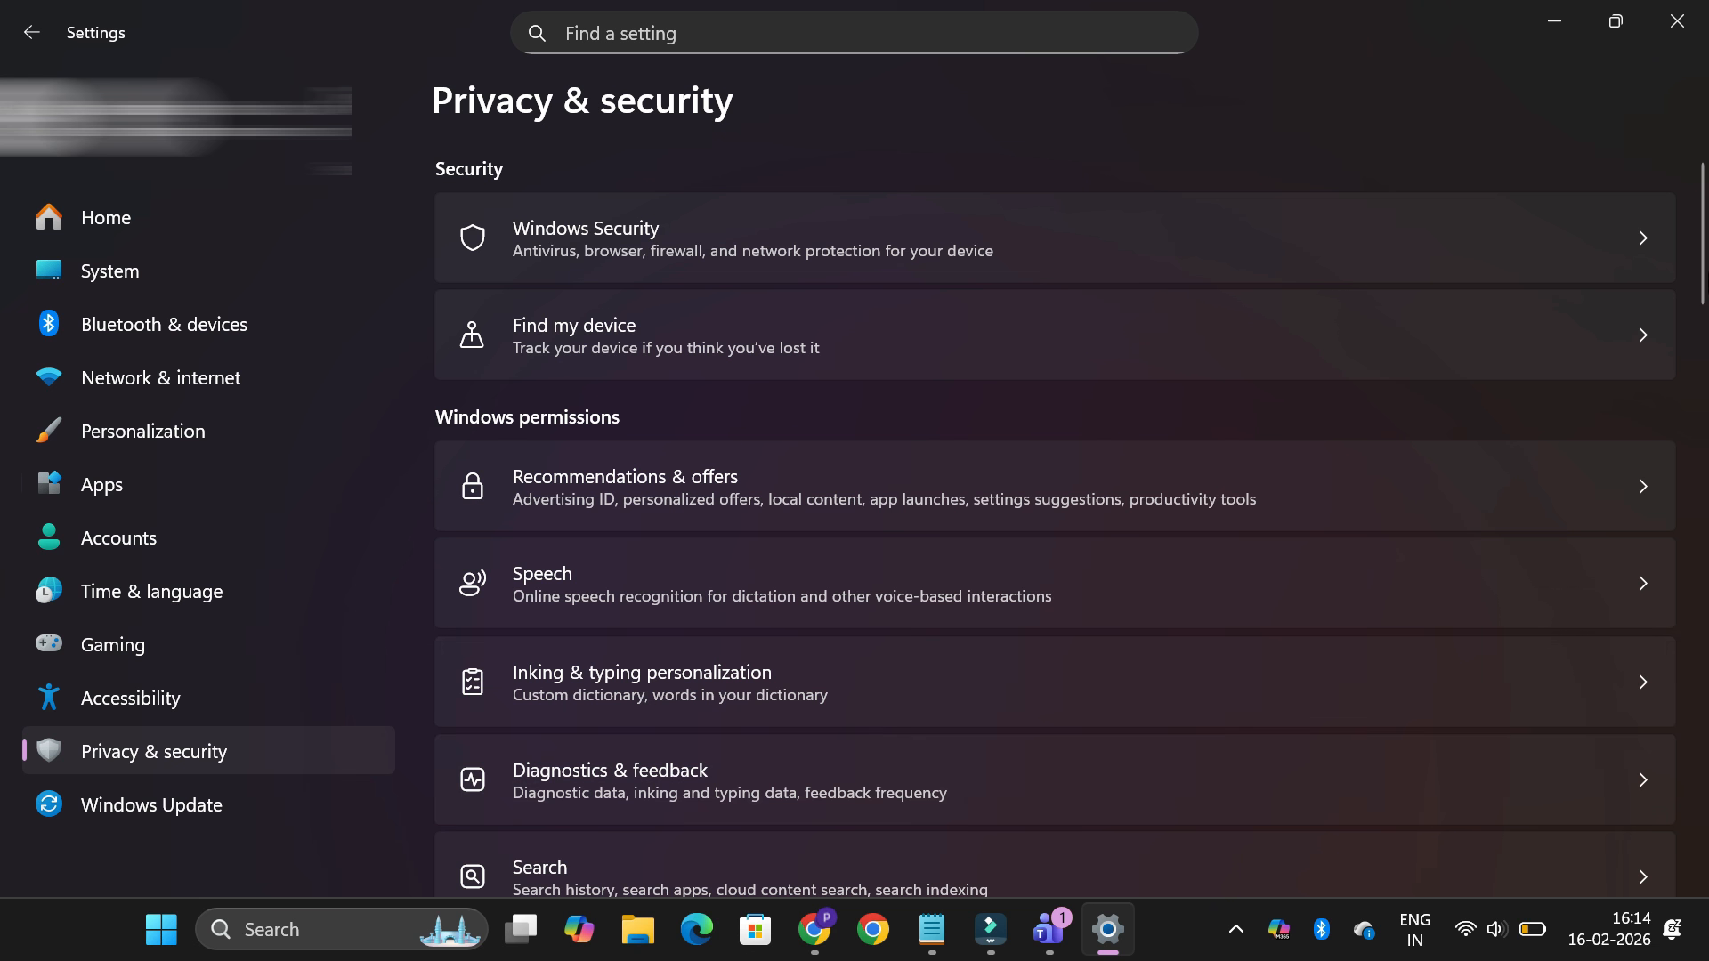
click(1677, 20)
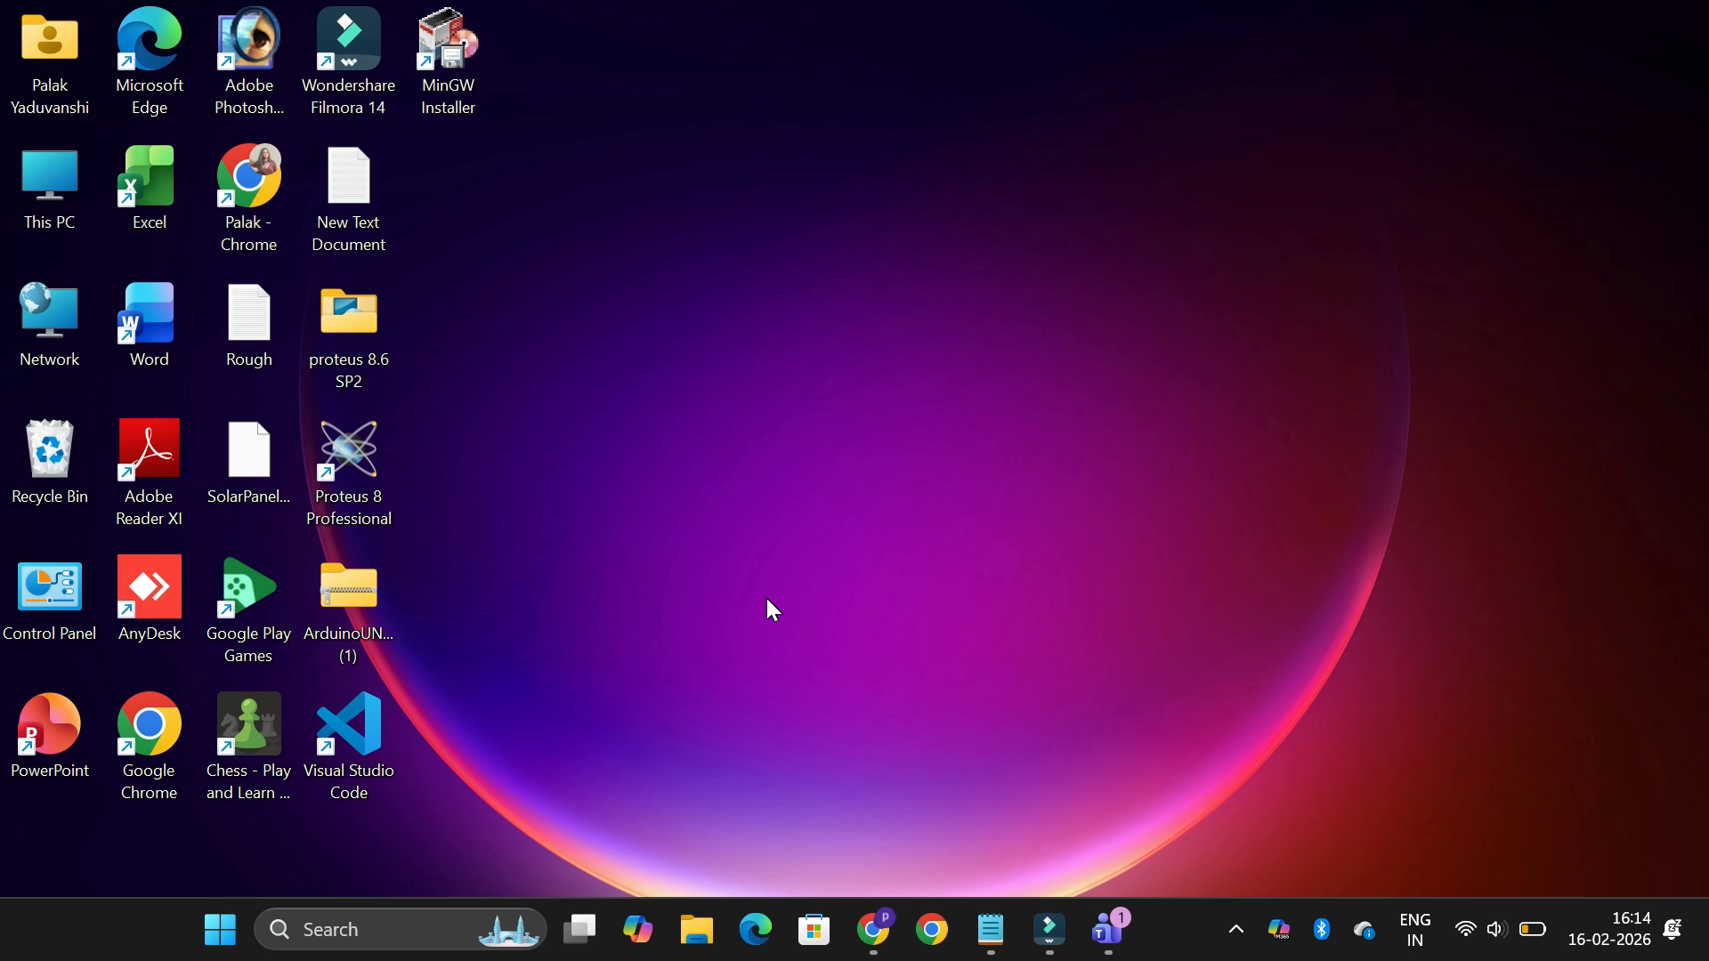
Open Task Manager and maximize its window to show the running processes
right_click(1184, 932)
click(1279, 821)
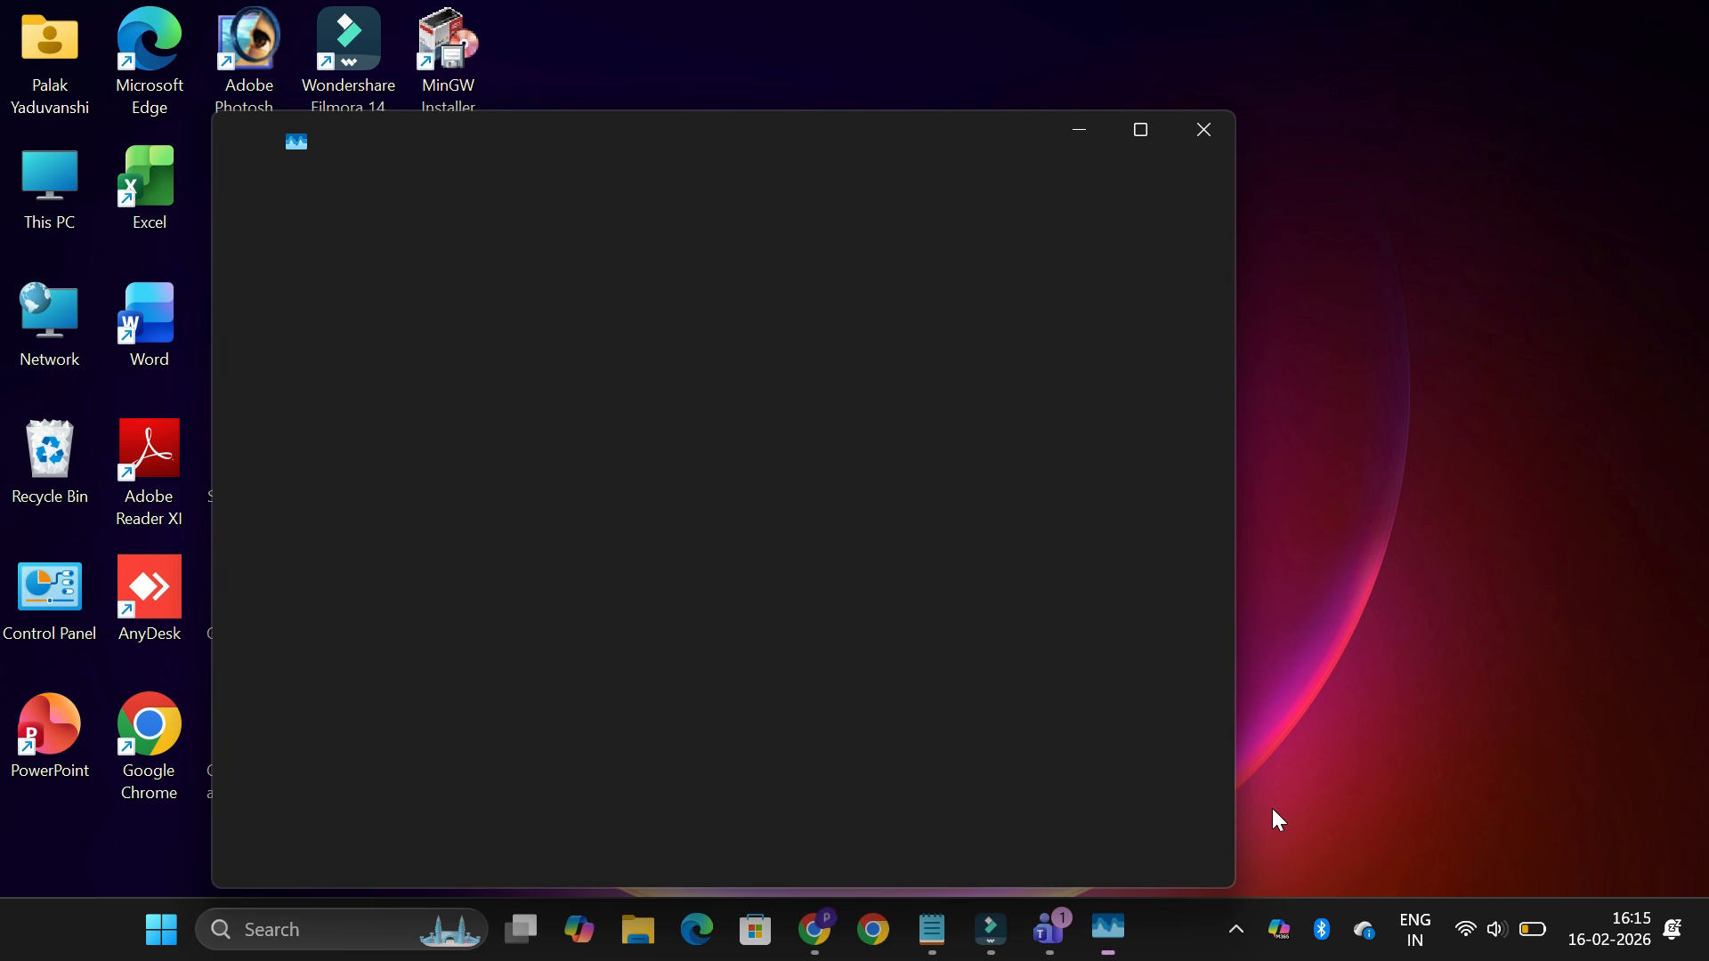
click(1141, 130)
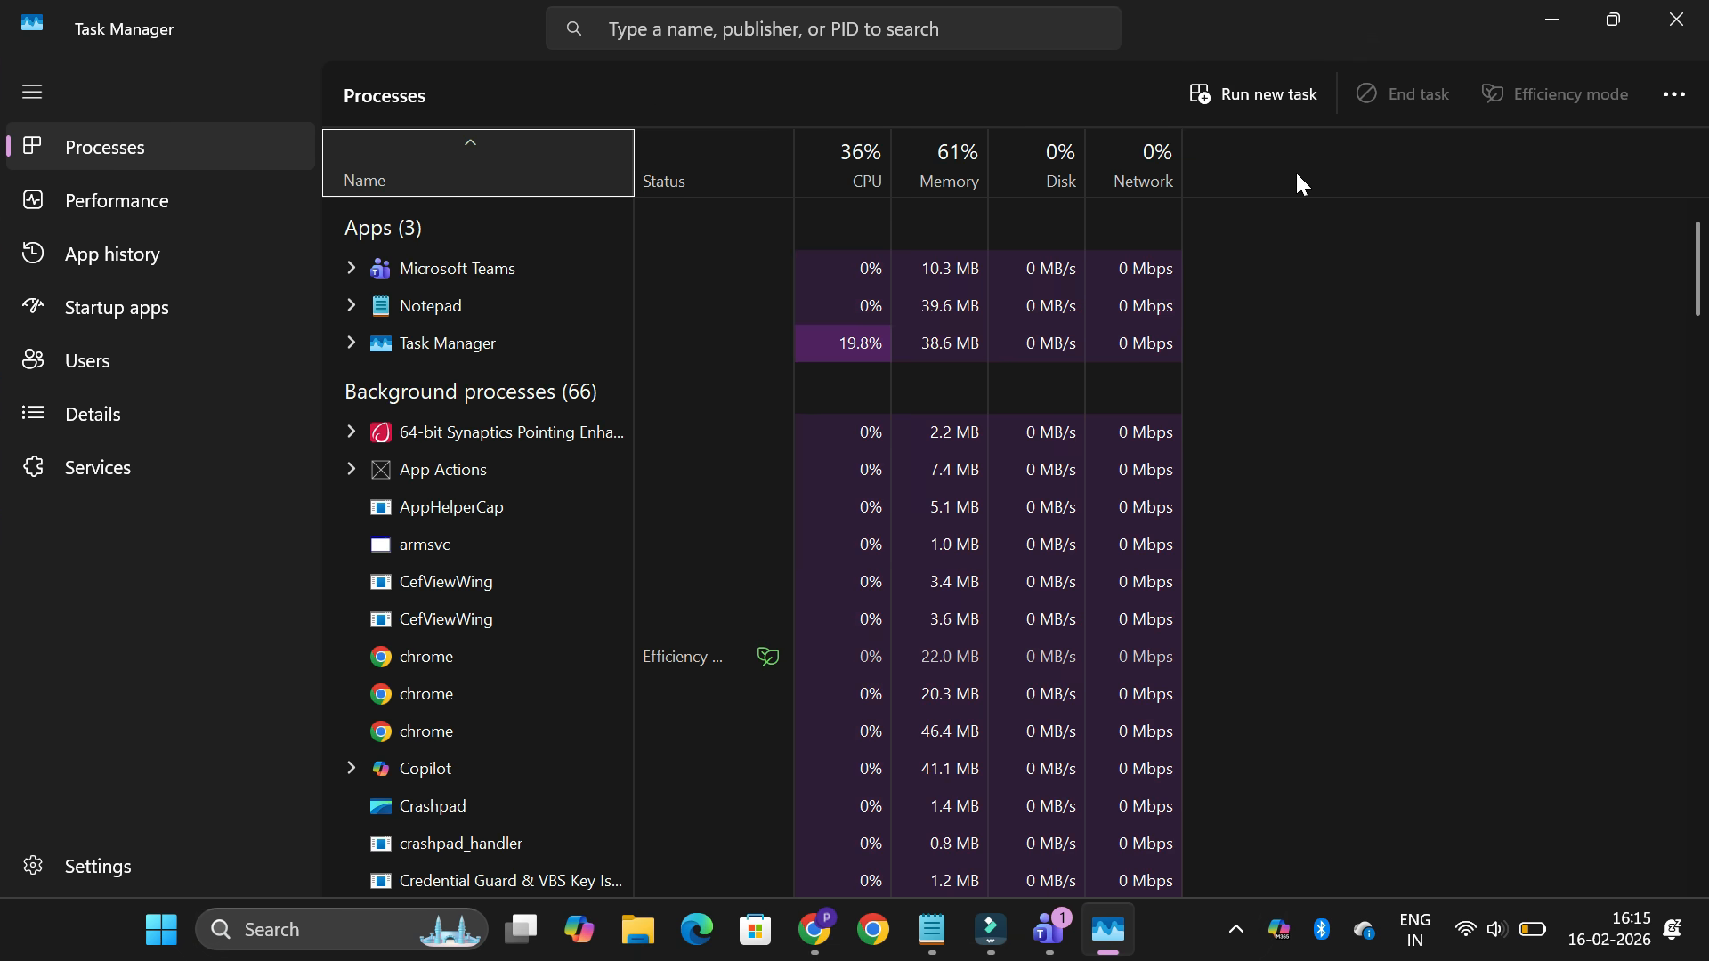